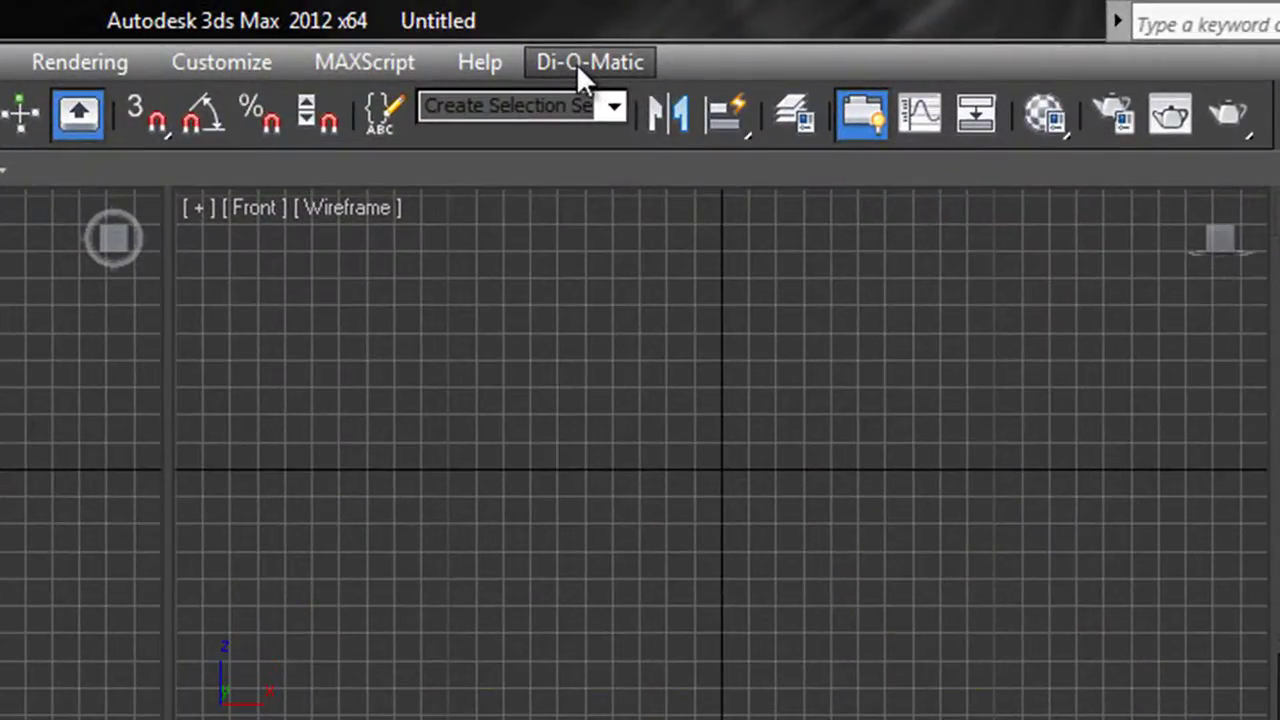
Step: Show the Di-O-Matic Facial Studio submenu listing Create Head, Target Maker and Online Documentation
left_click(577, 66)
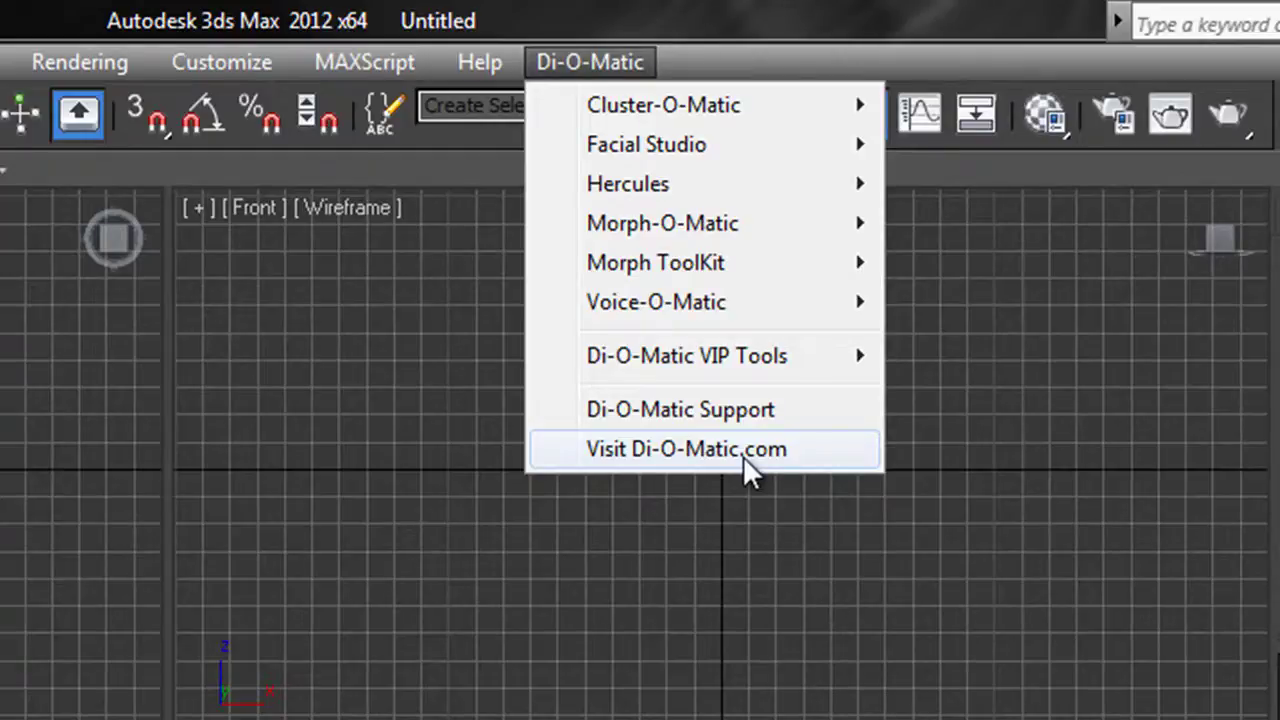
mouse_move(665, 148)
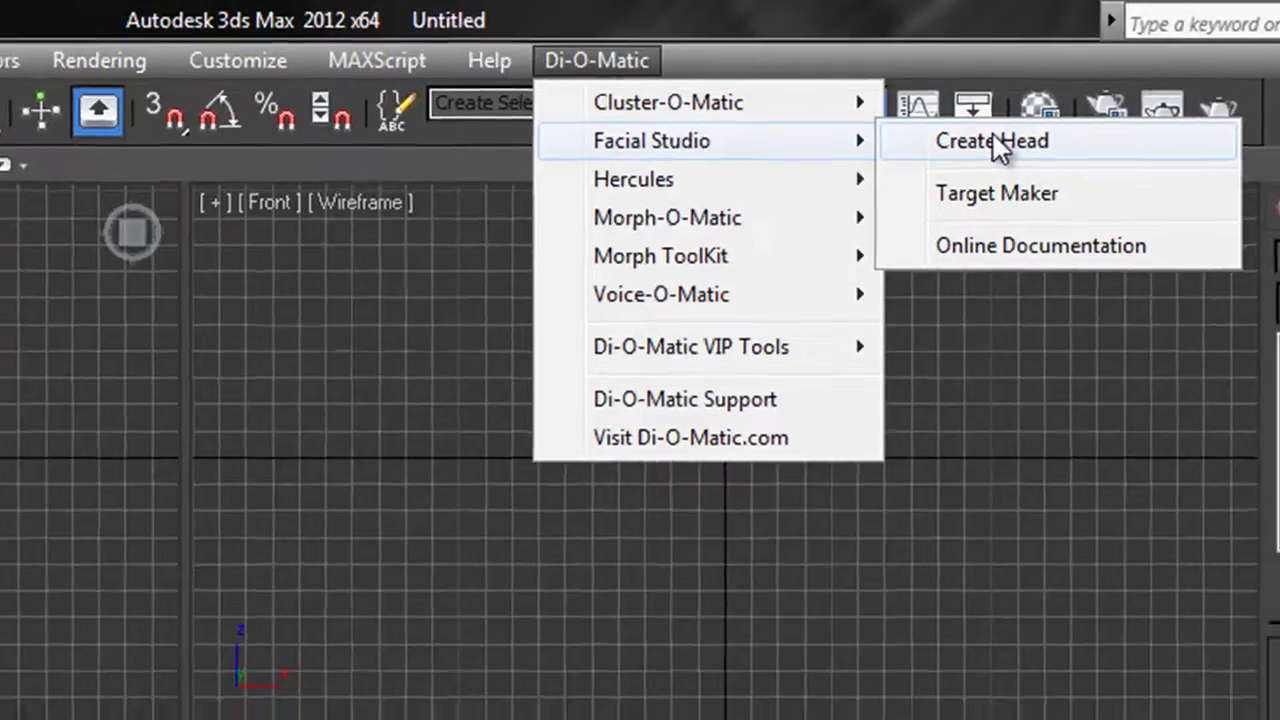
Step: Create a Facial Studio head in the Left viewport, sized to about 165 cm radius
left_click(998, 146)
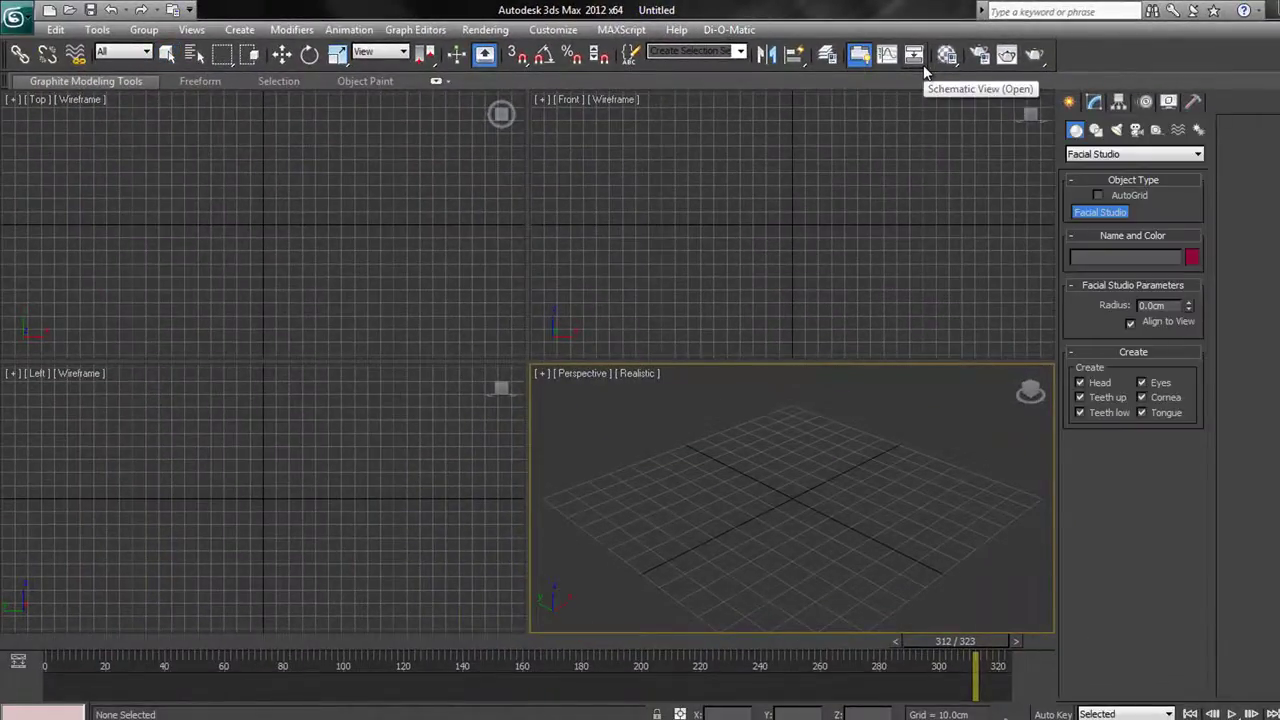
left_click(263, 497)
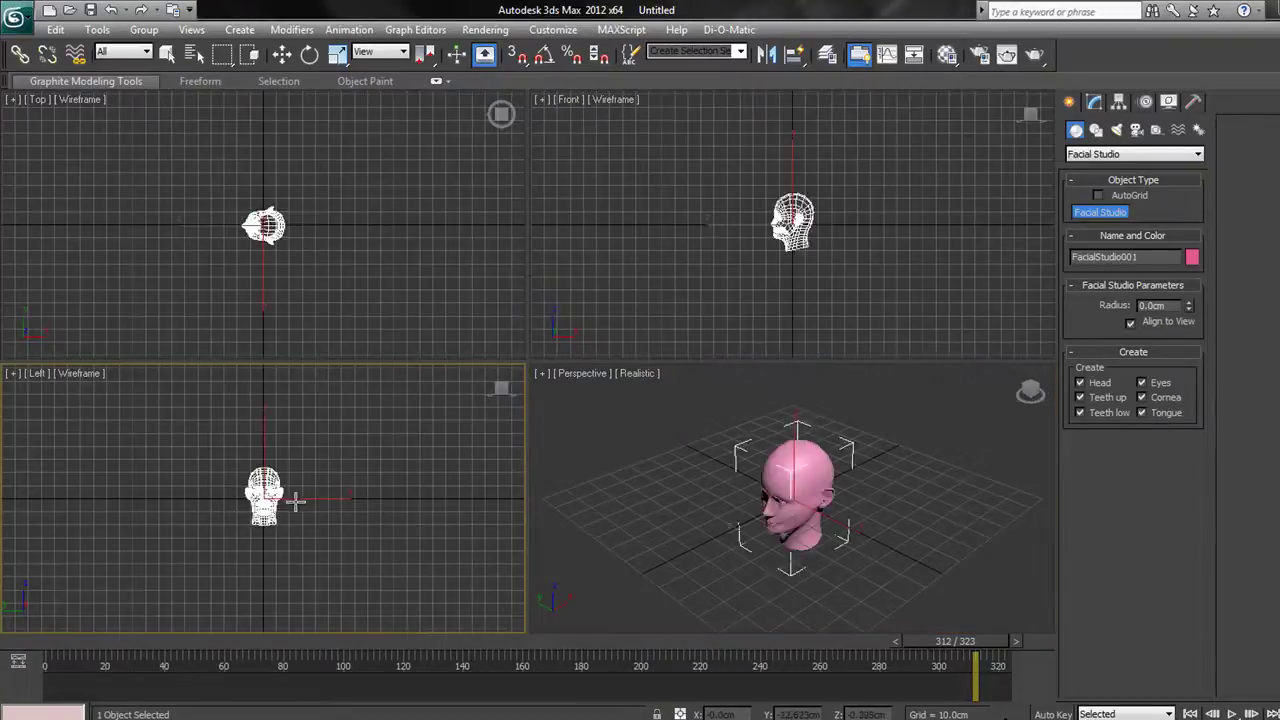
left_click_drag(296, 502, 477, 523)
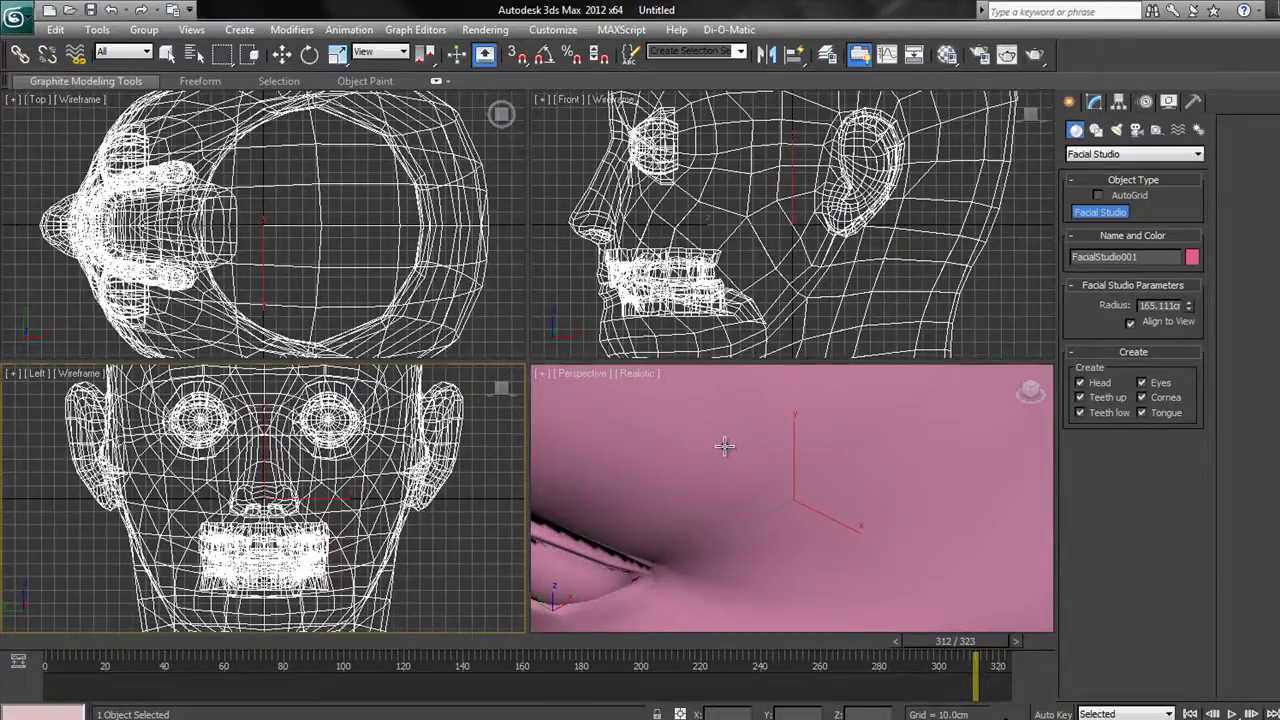
Step: Maximize the Perspective view framed on the head and set the time slider to frame 0
left_click(724, 446)
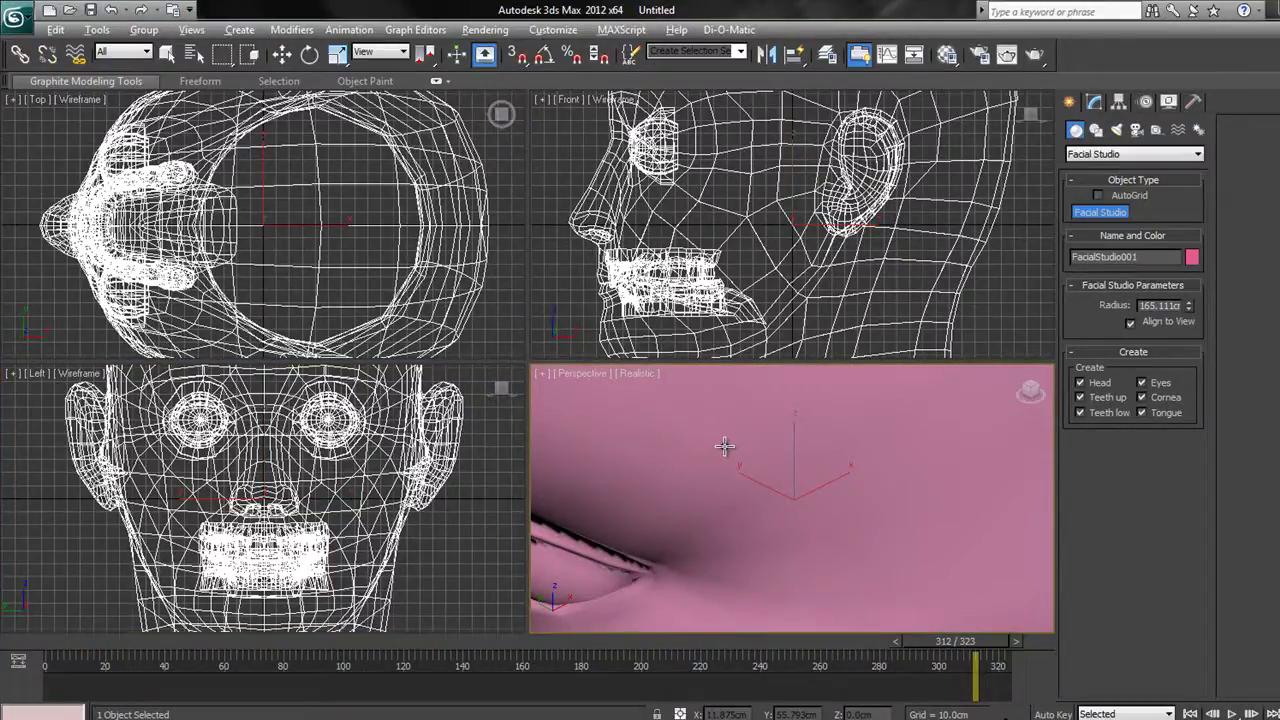
key("alt+w")
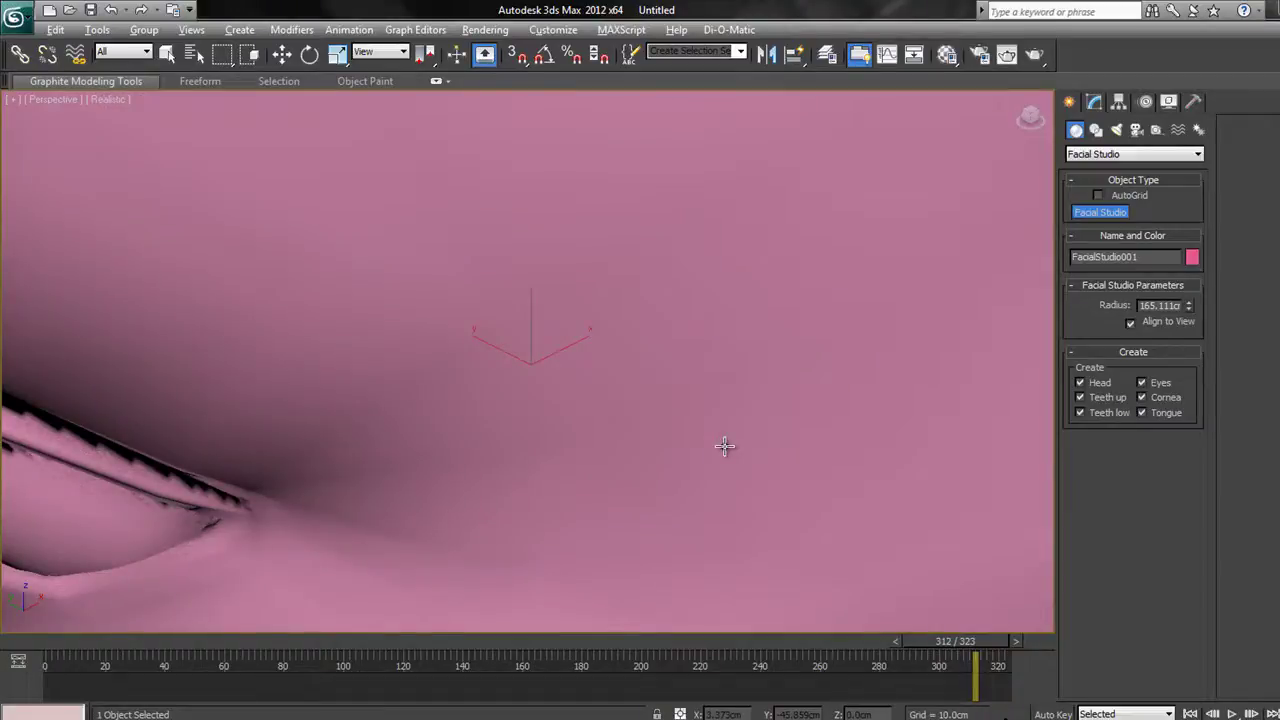
key("z")
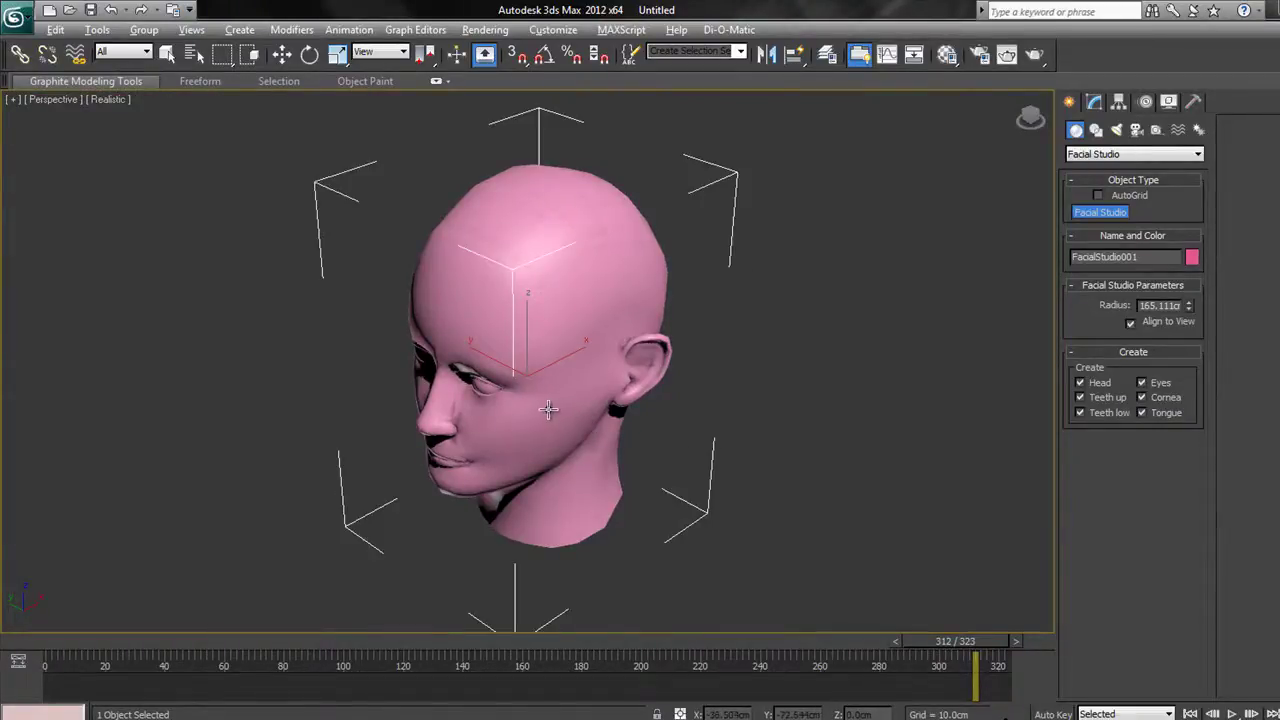
middle_click_drag(580, 394, 675, 366, "alt")
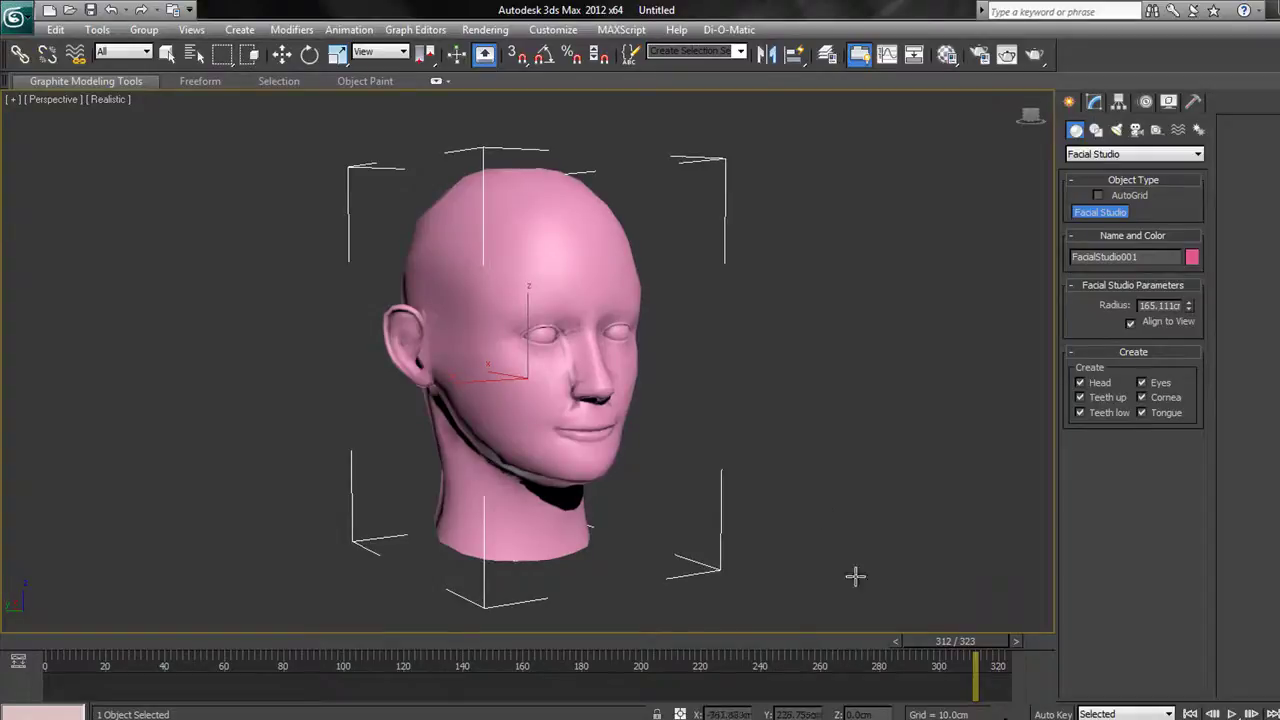
left_click_drag(952, 640, 2, 594)
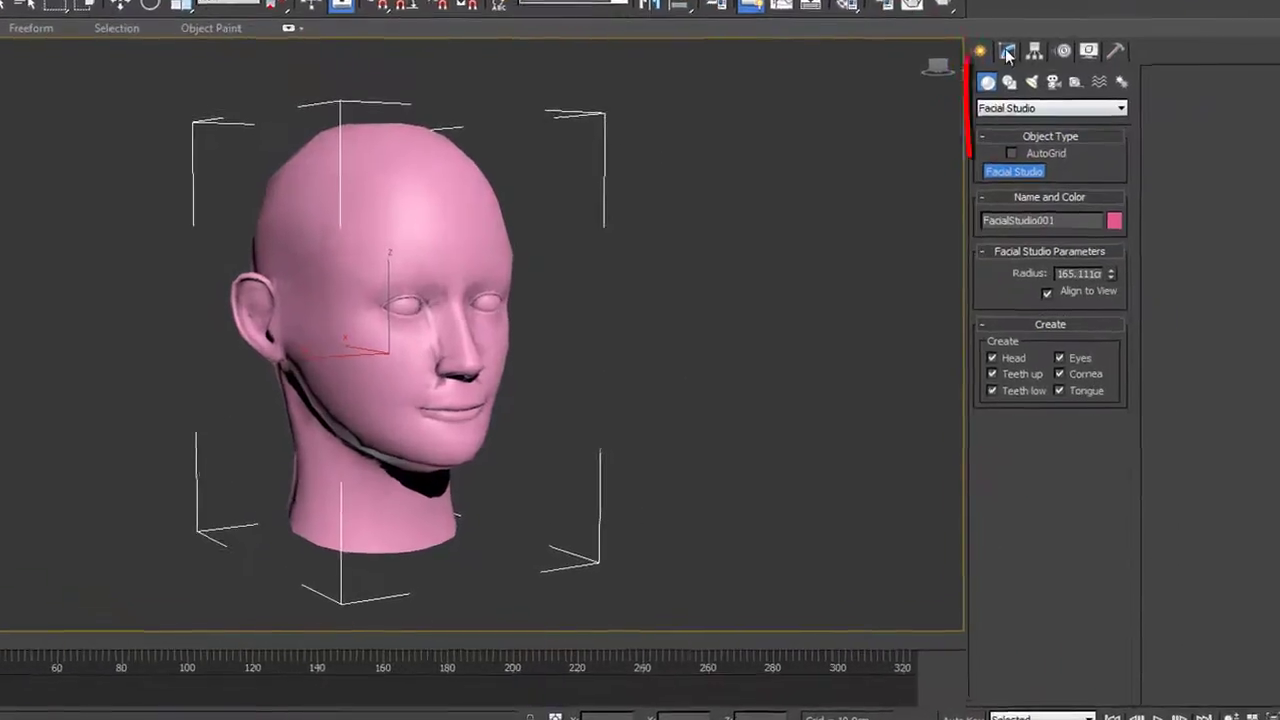
Step: Expand the FacialStudio modifier and bring up its Shapes parameters
left_click(1094, 103)
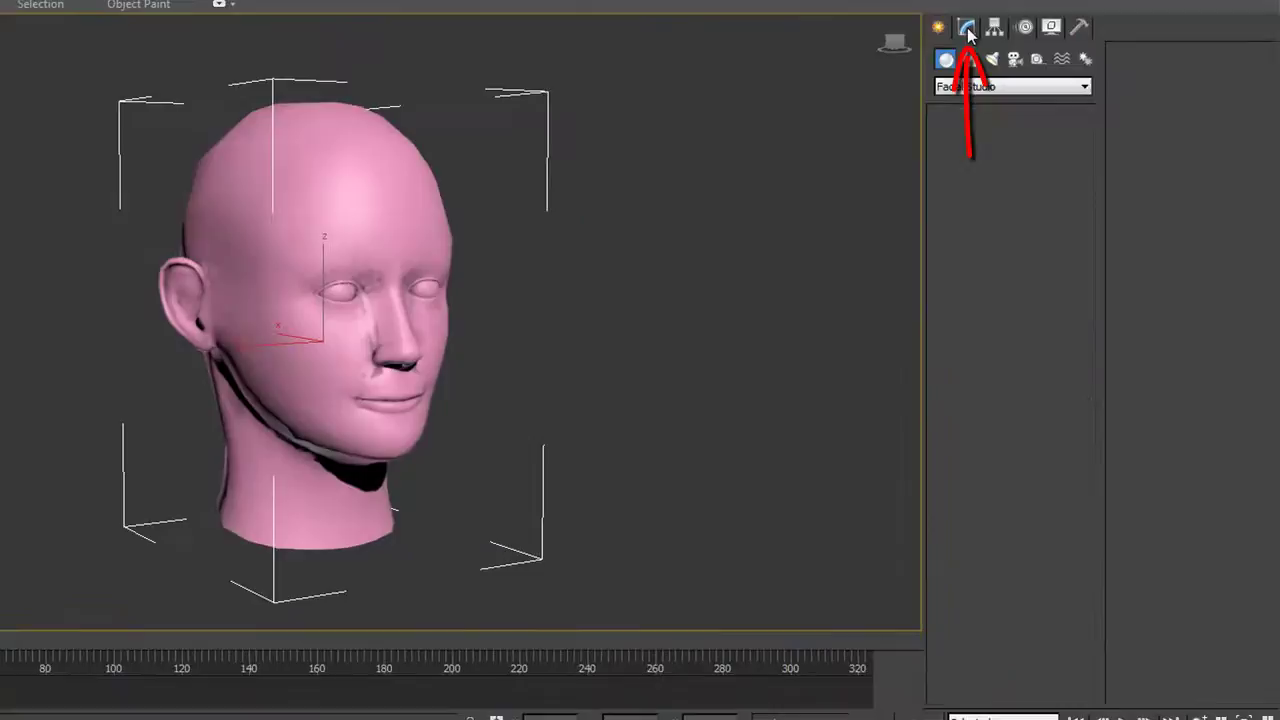
left_click(967, 30)
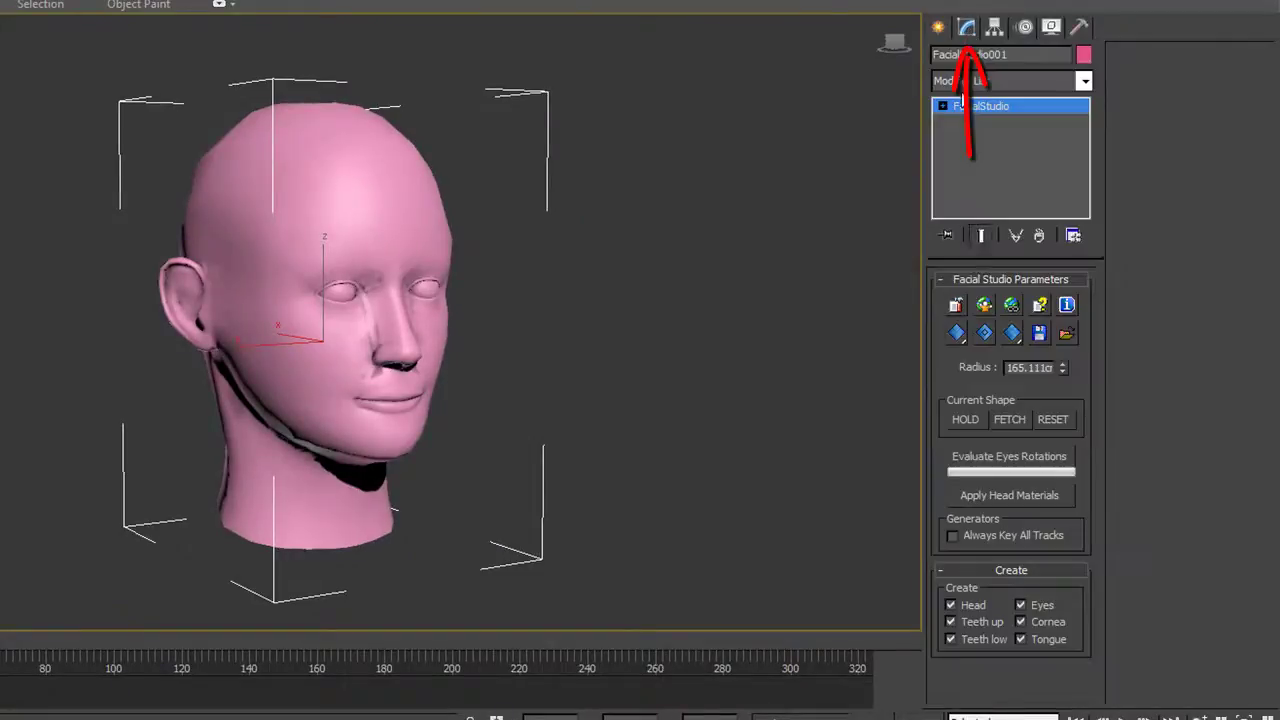
left_click(942, 106)
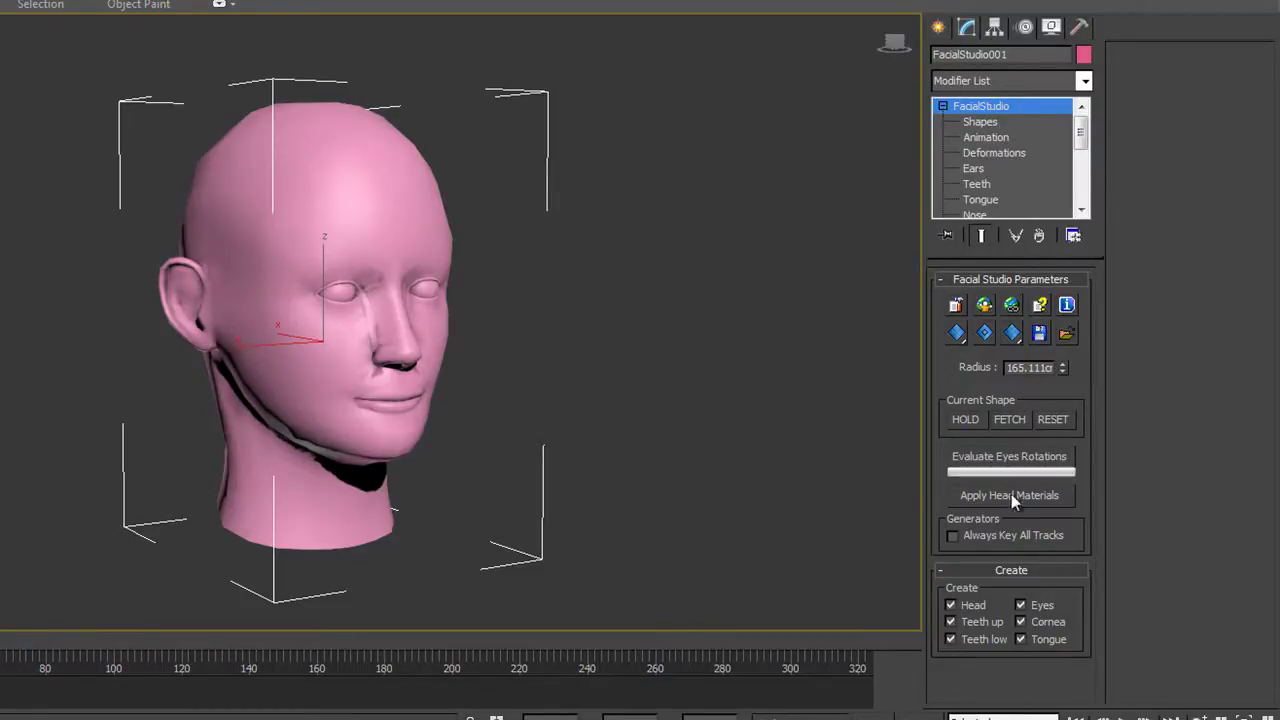
left_click(982, 122)
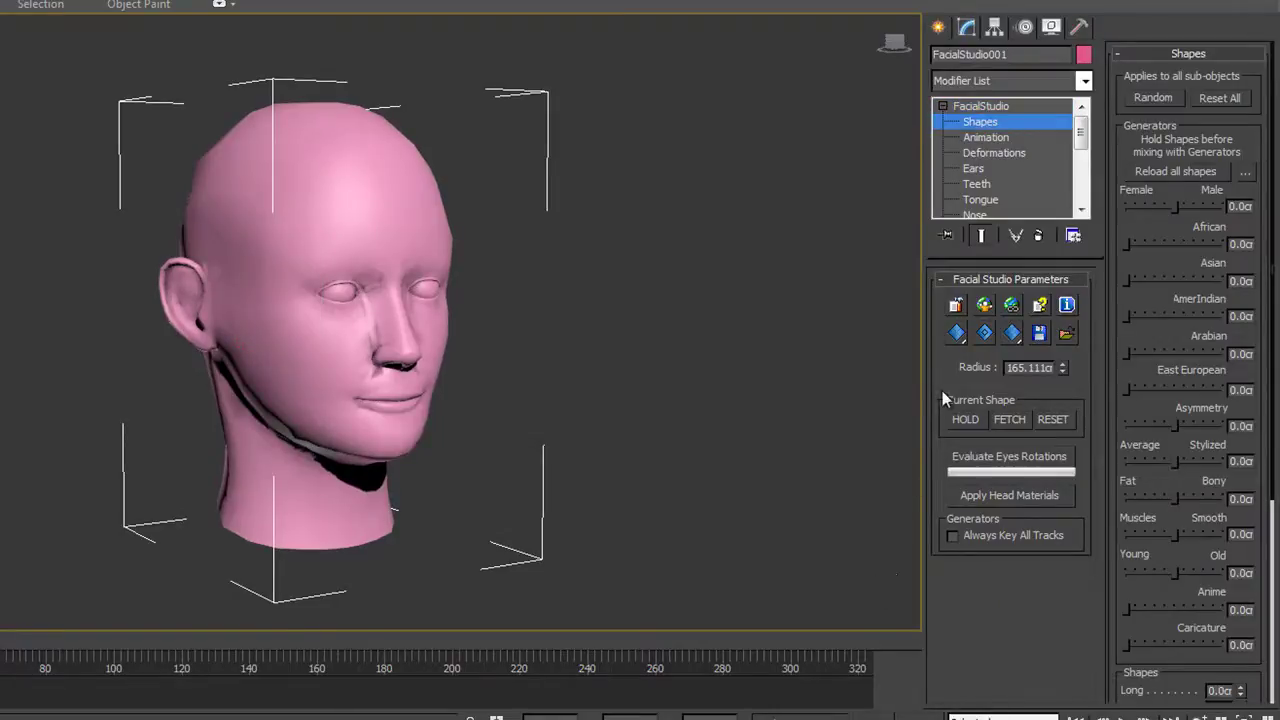
left_click_drag(920, 384, 651, 376)
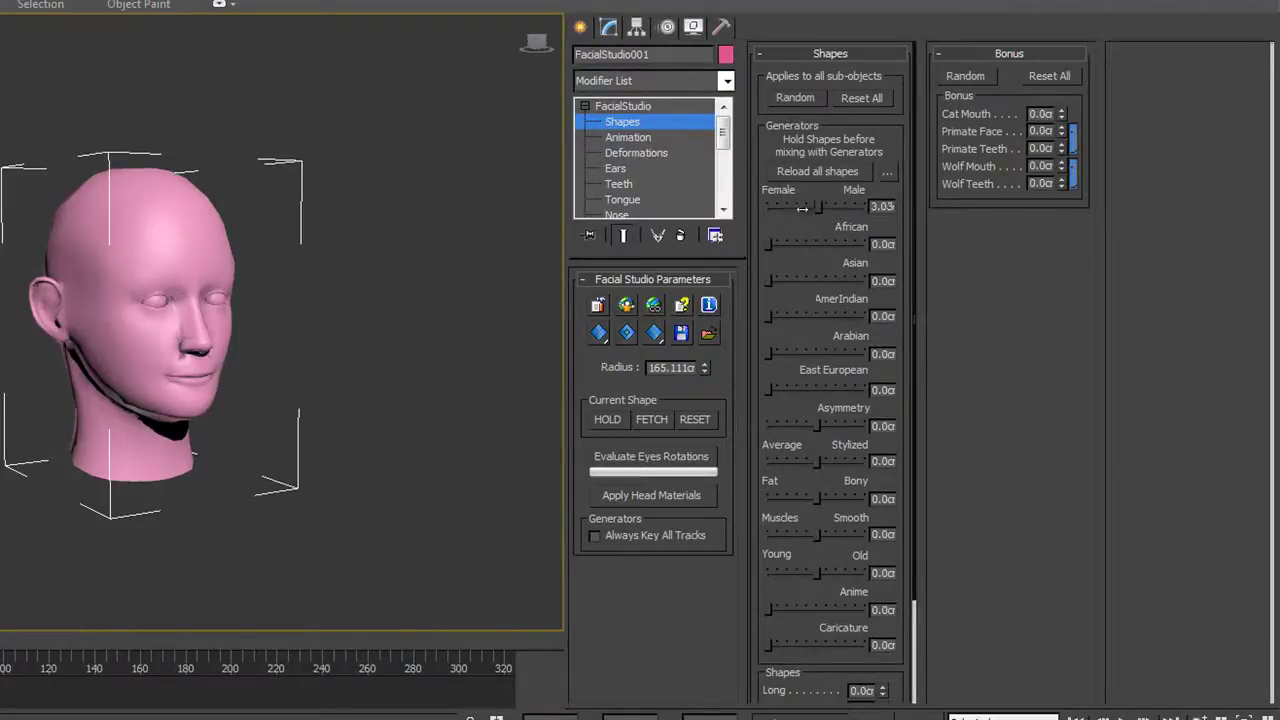
Step: Set Female/Male to 100, leave African at 0, and add some Asymmetry
left_click_drag(802, 208, 1037, 208)
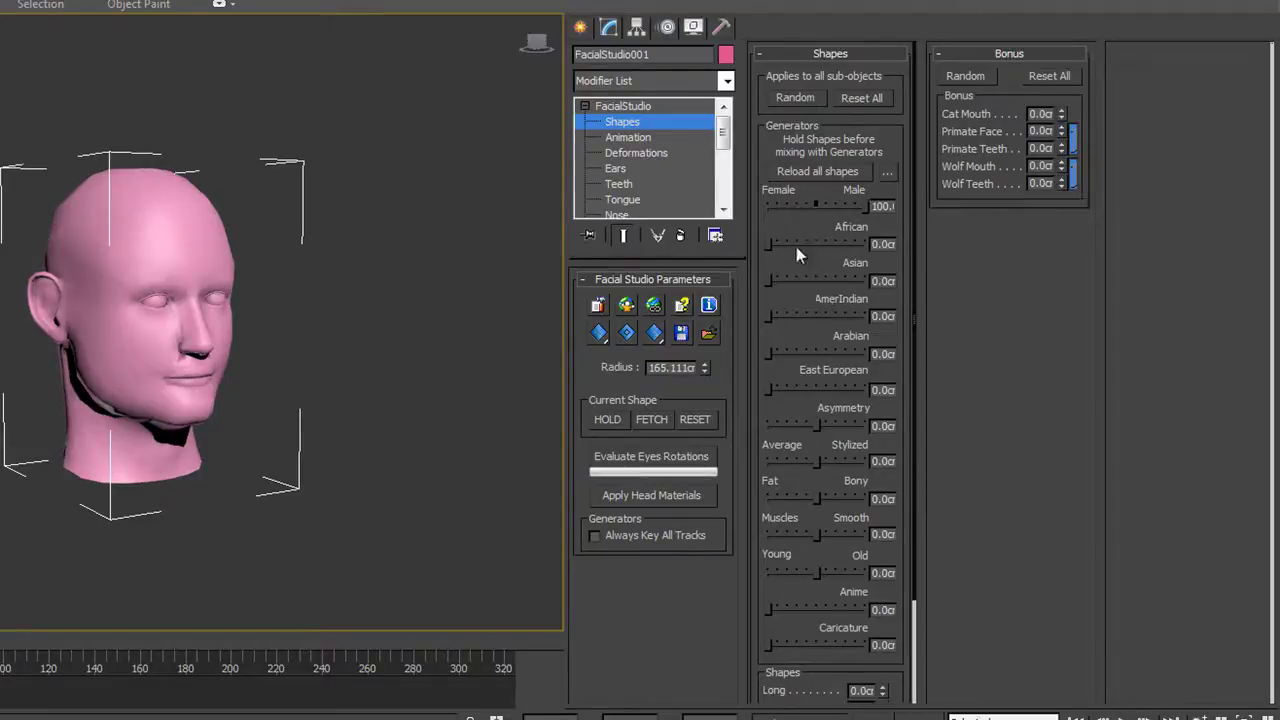
left_click_drag(766, 244, 702, 250)
left_click_drag(770, 285, 722, 325)
left_click_drag(818, 421, 812, 461)
Step: Randomize the shape variations until Primate Face is 10.1 and Wolf Mouth 9.24
left_click(798, 100)
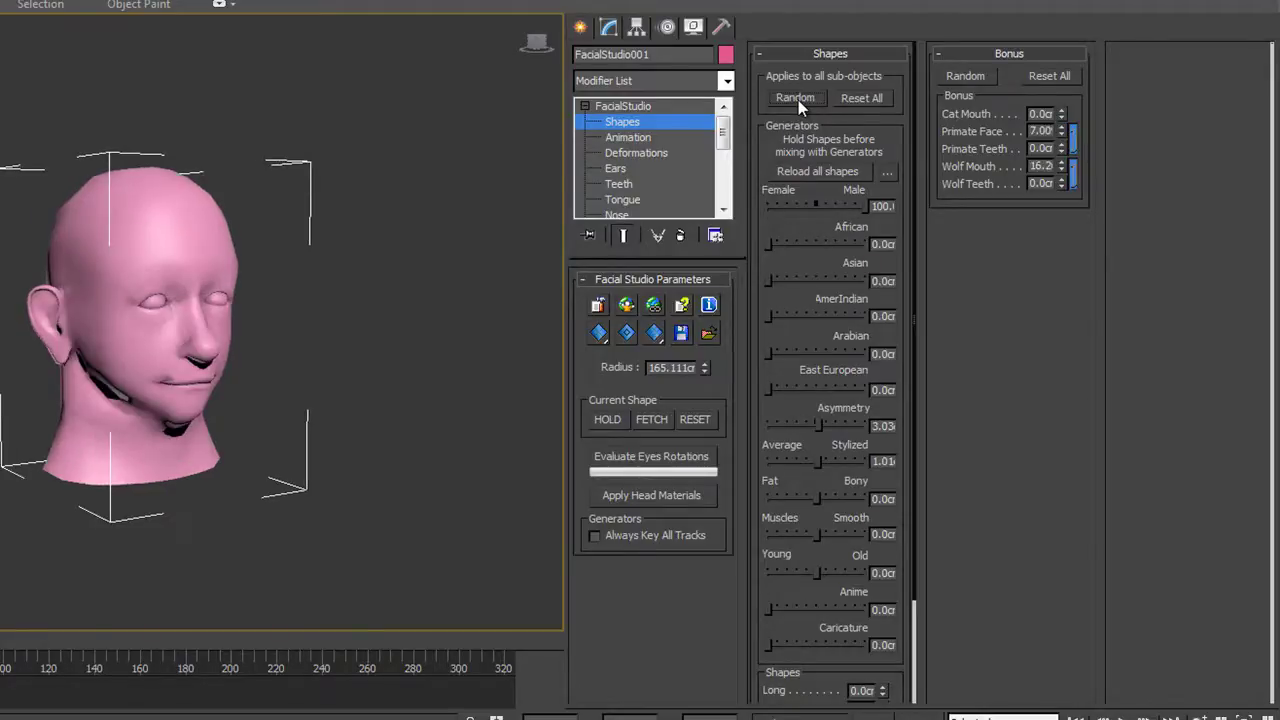
left_click(798, 100)
left_click(798, 100)
left_click(798, 100)
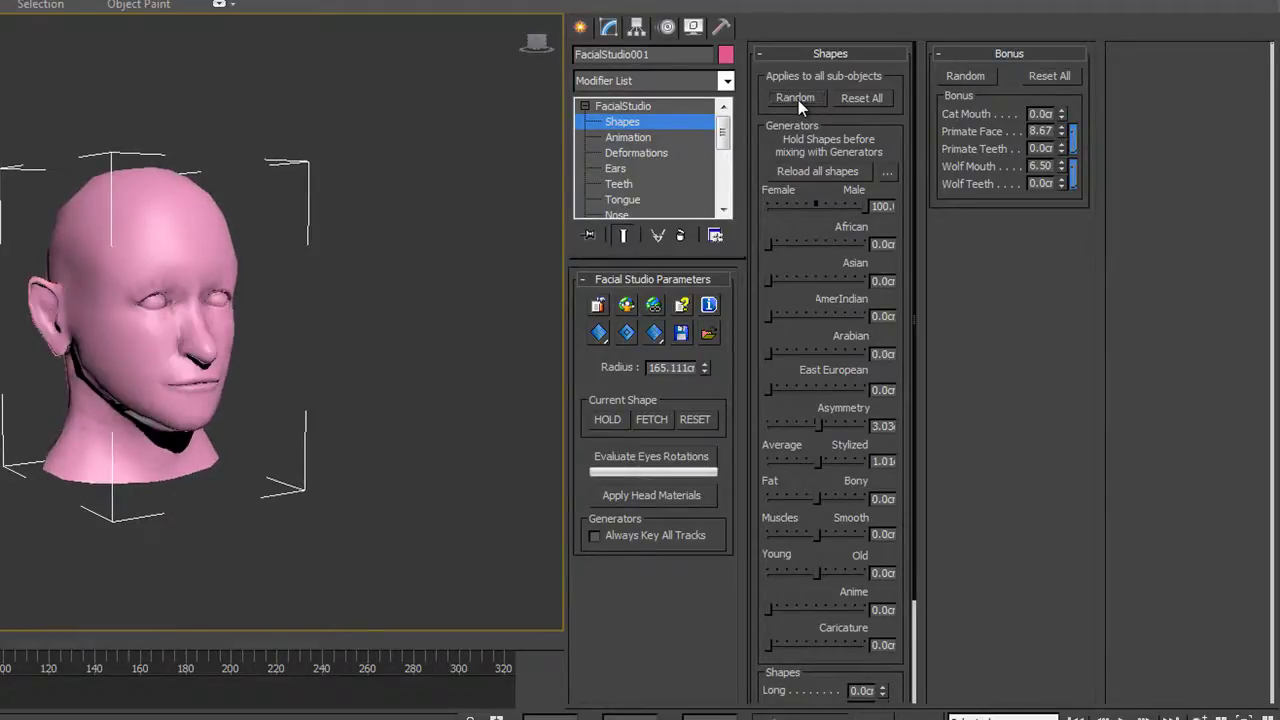
left_click(798, 100)
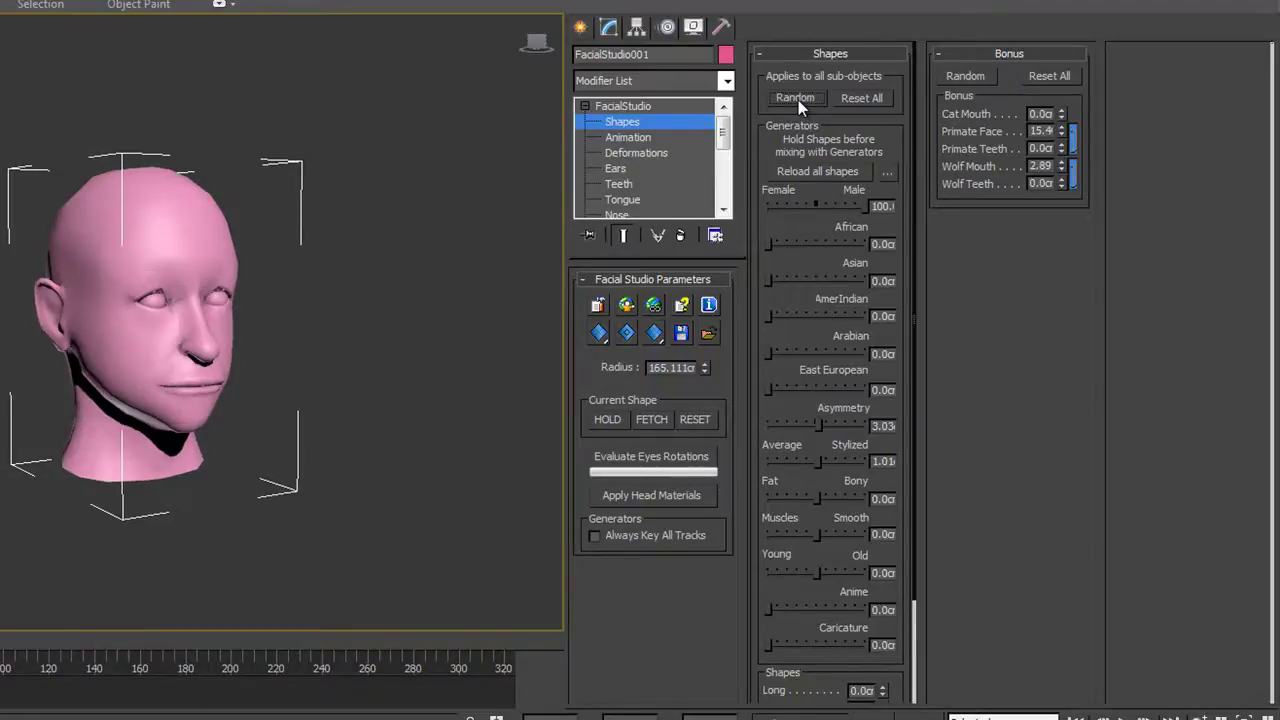
left_click(798, 100)
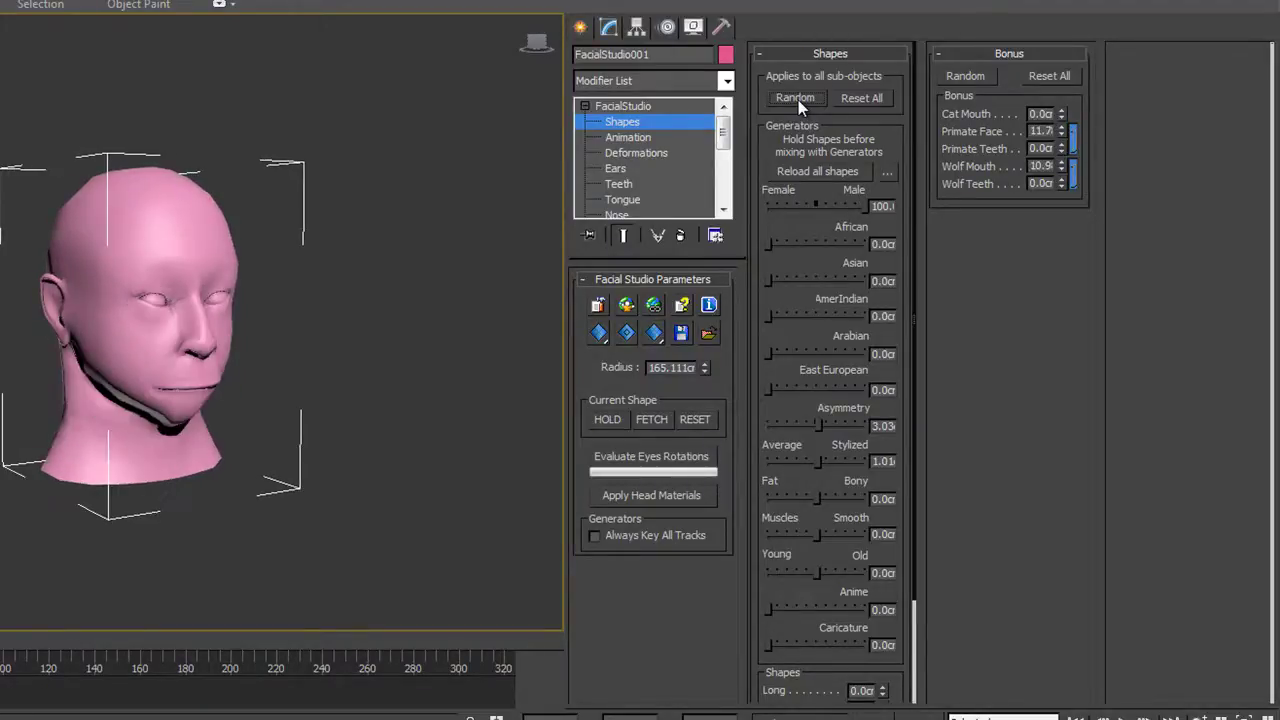
left_click(798, 100)
left_click(798, 100)
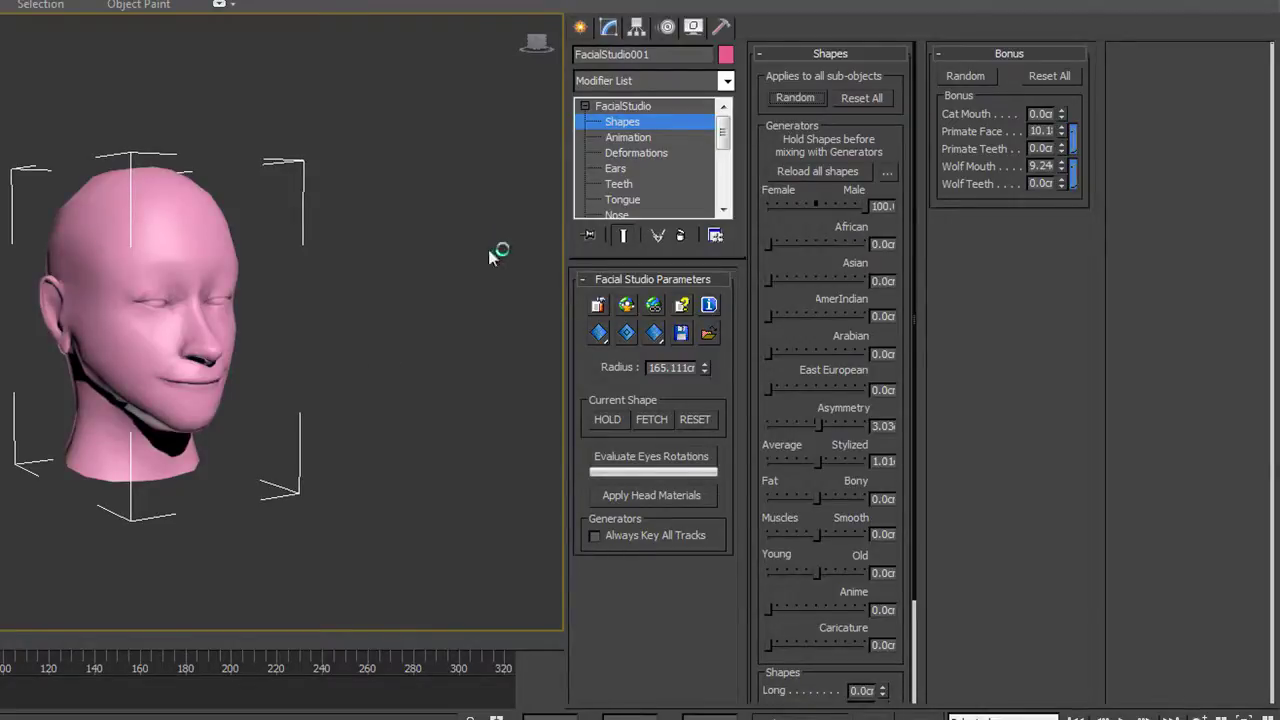
left_click(615, 168)
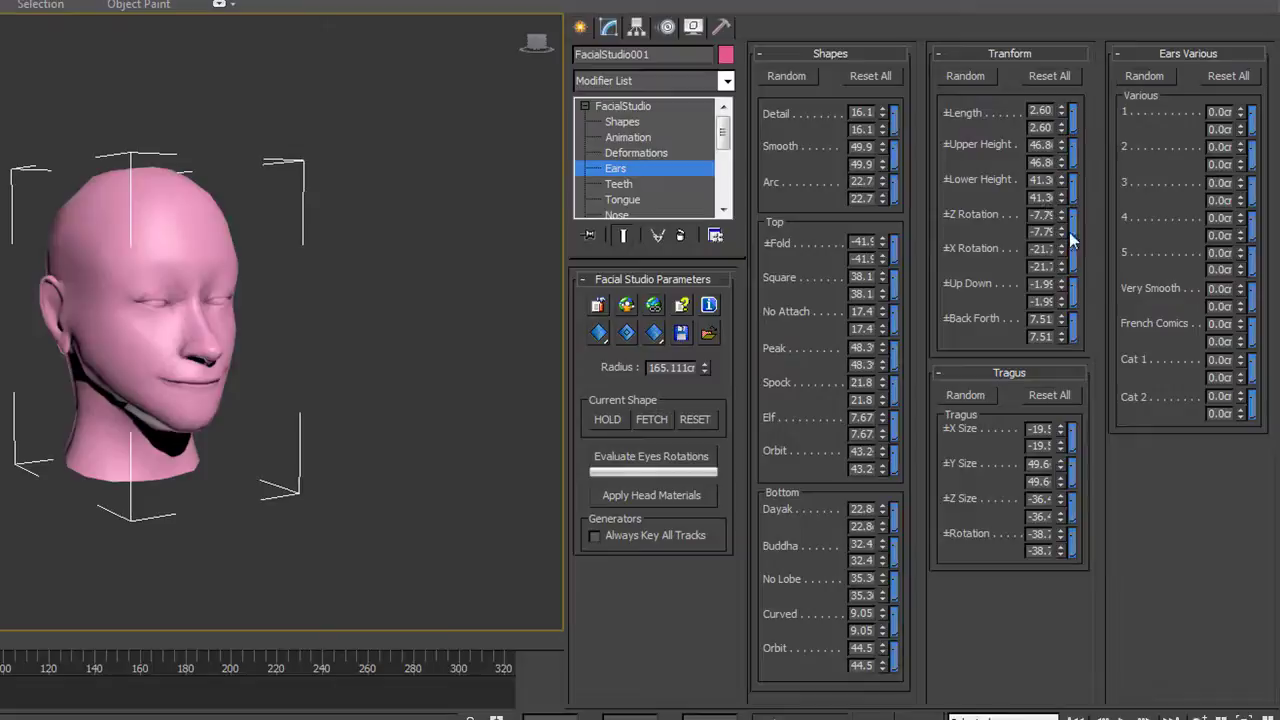
left_click_drag(1060, 250, 1063, 148)
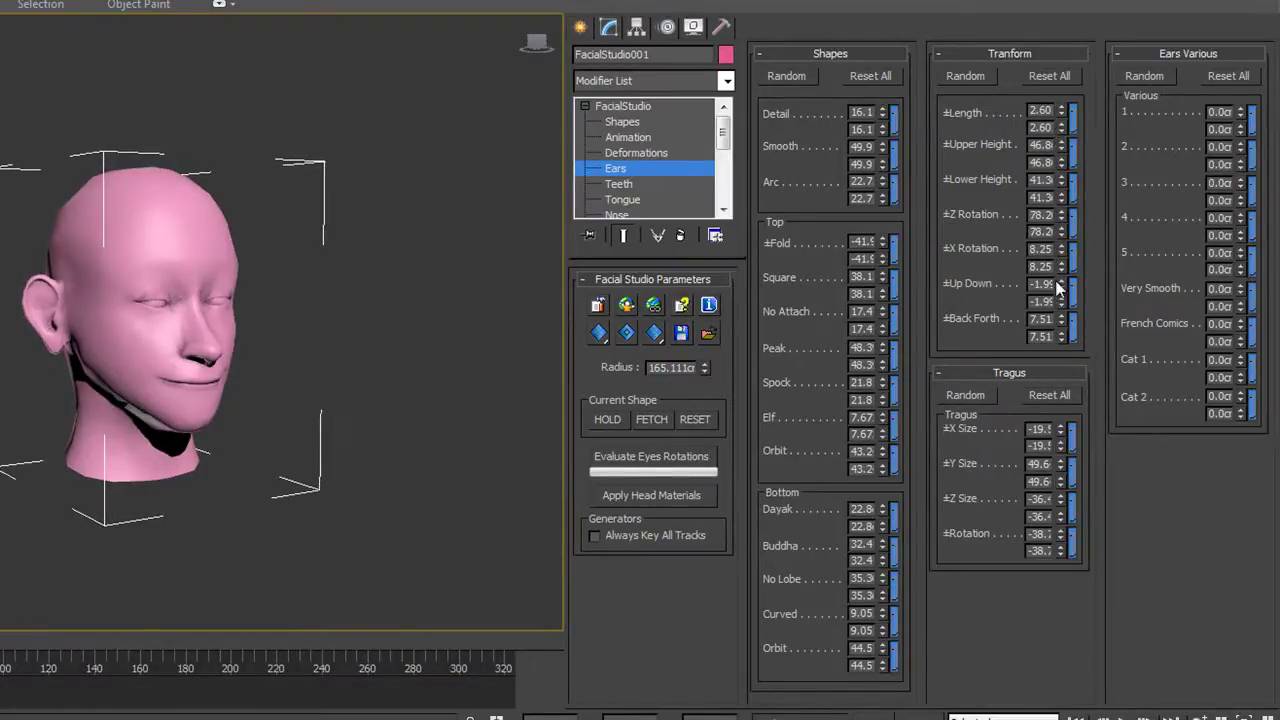
left_click_drag(1060, 287, 1095, 260)
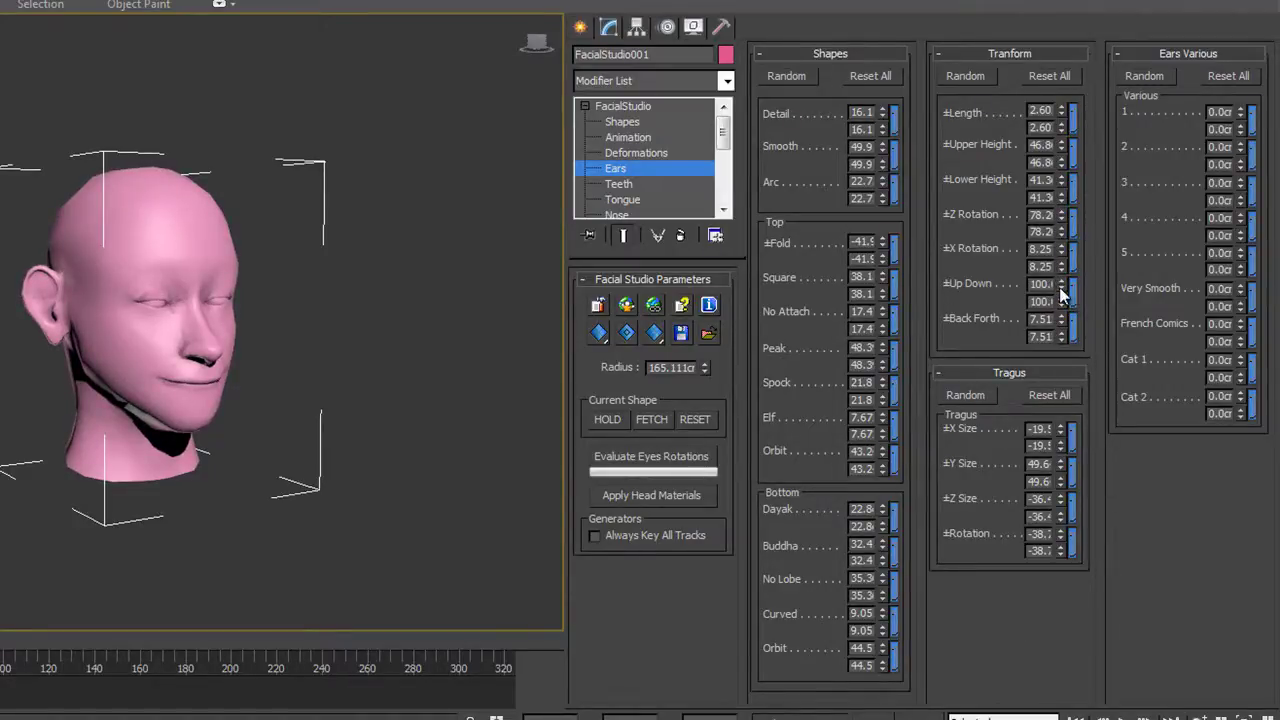
left_click_drag(1061, 282, 1061, 322)
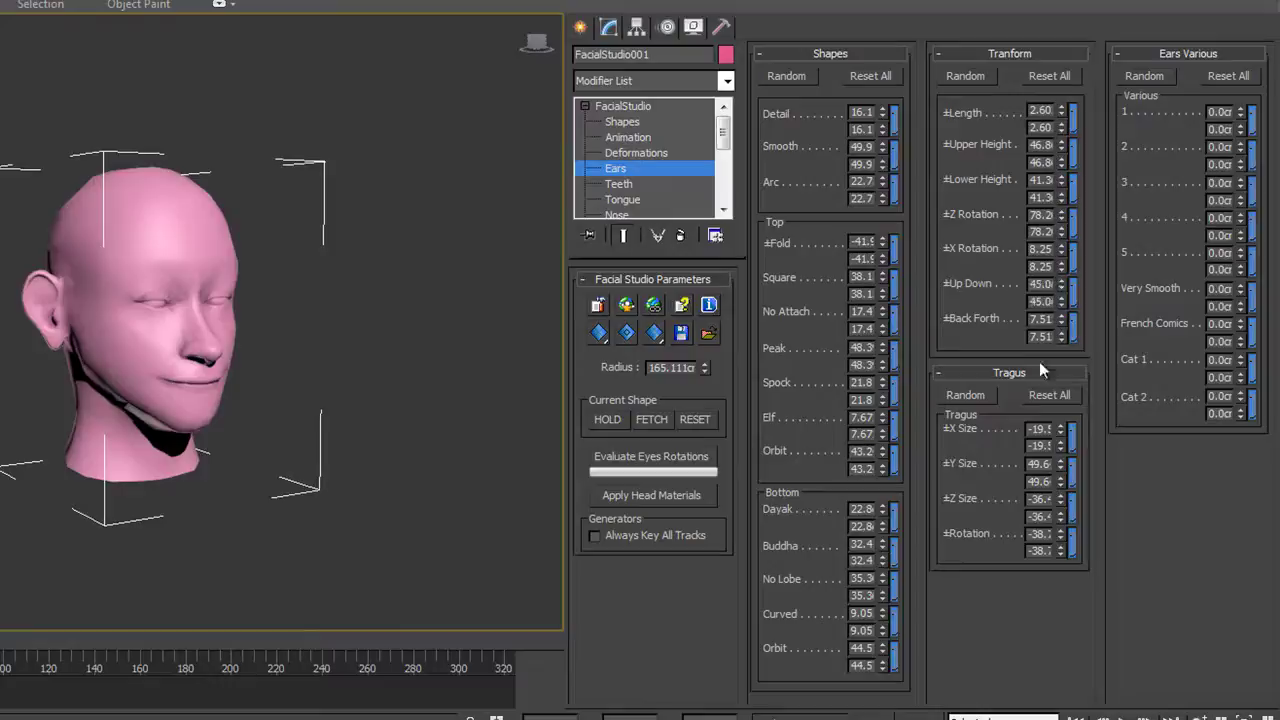
middle_click_drag(283, 346, 328, 321, "alt")
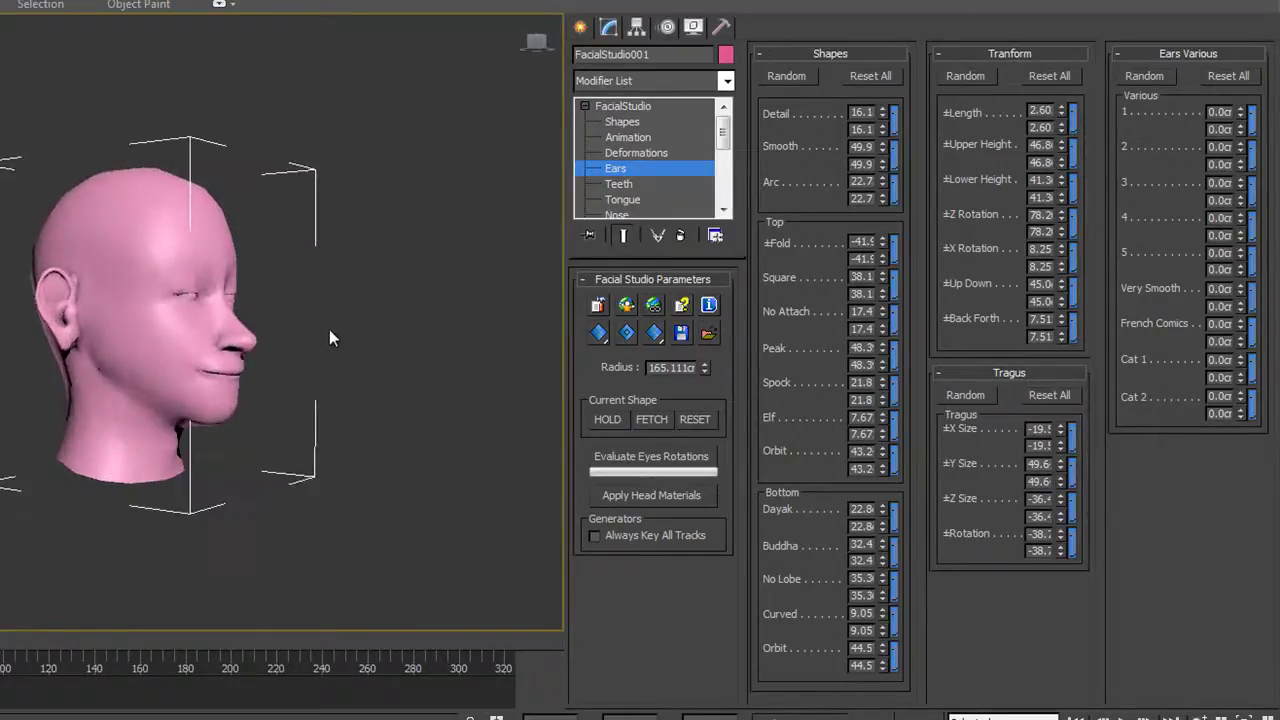
left_click_drag(721, 132, 725, 178)
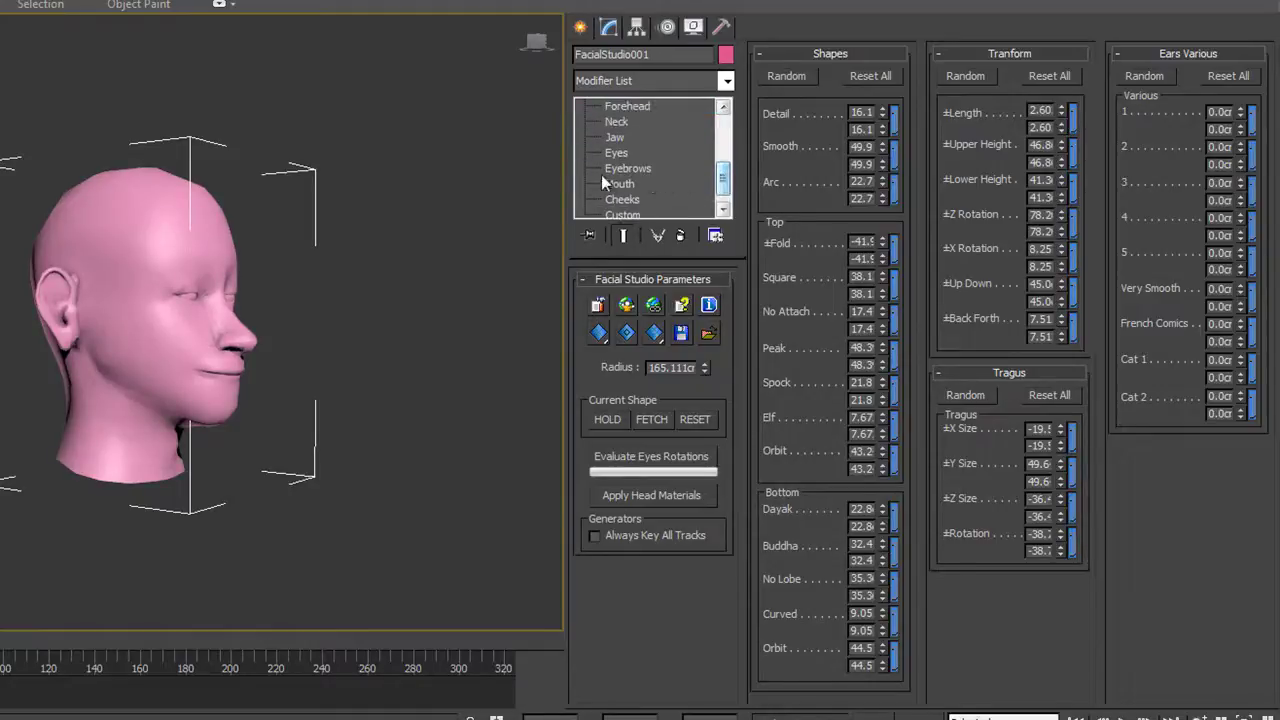
left_click(616, 152)
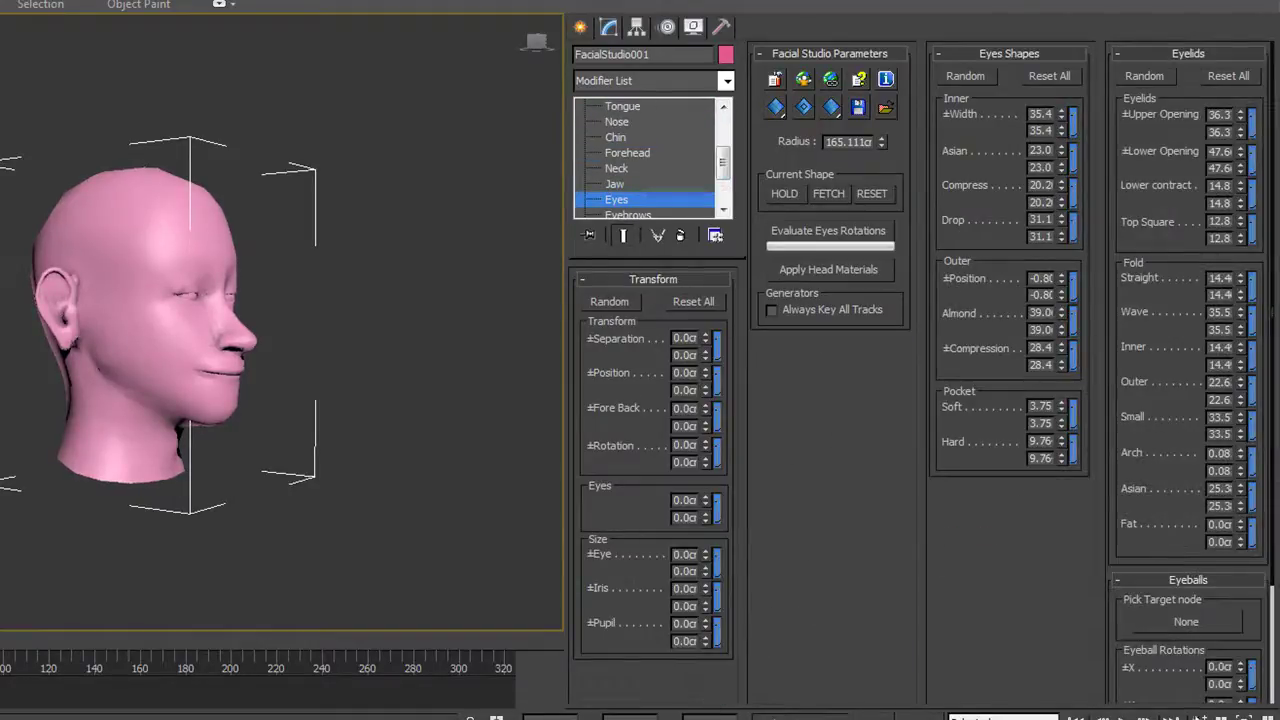
left_click_drag(565, 358, 593, 370)
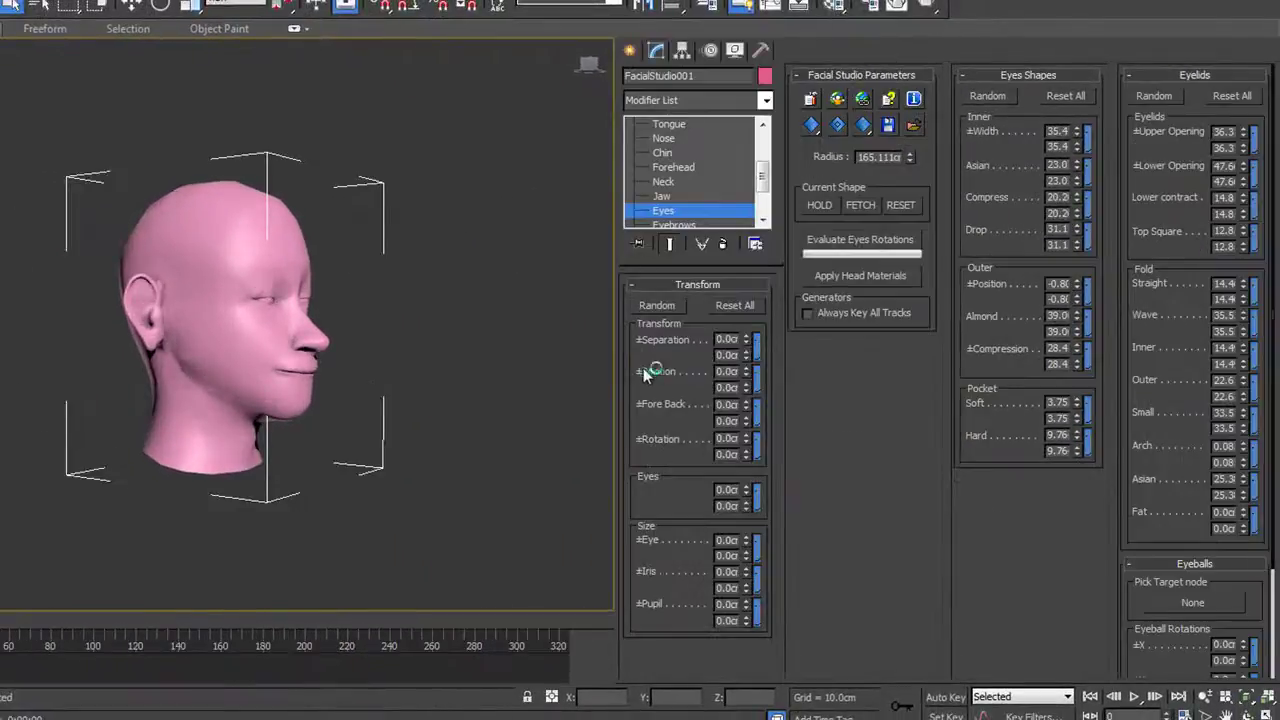
middle_click_drag(406, 333, 352, 348, "alt")
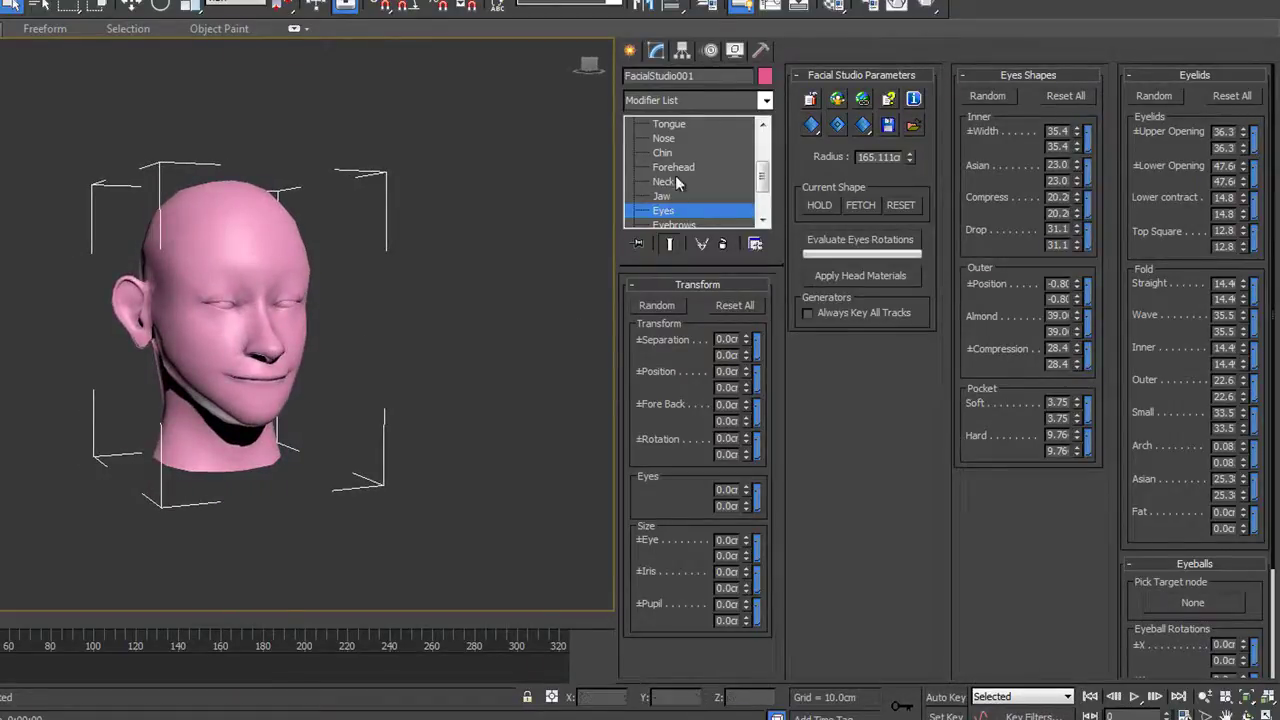
scroll(765, 170, "up", 3)
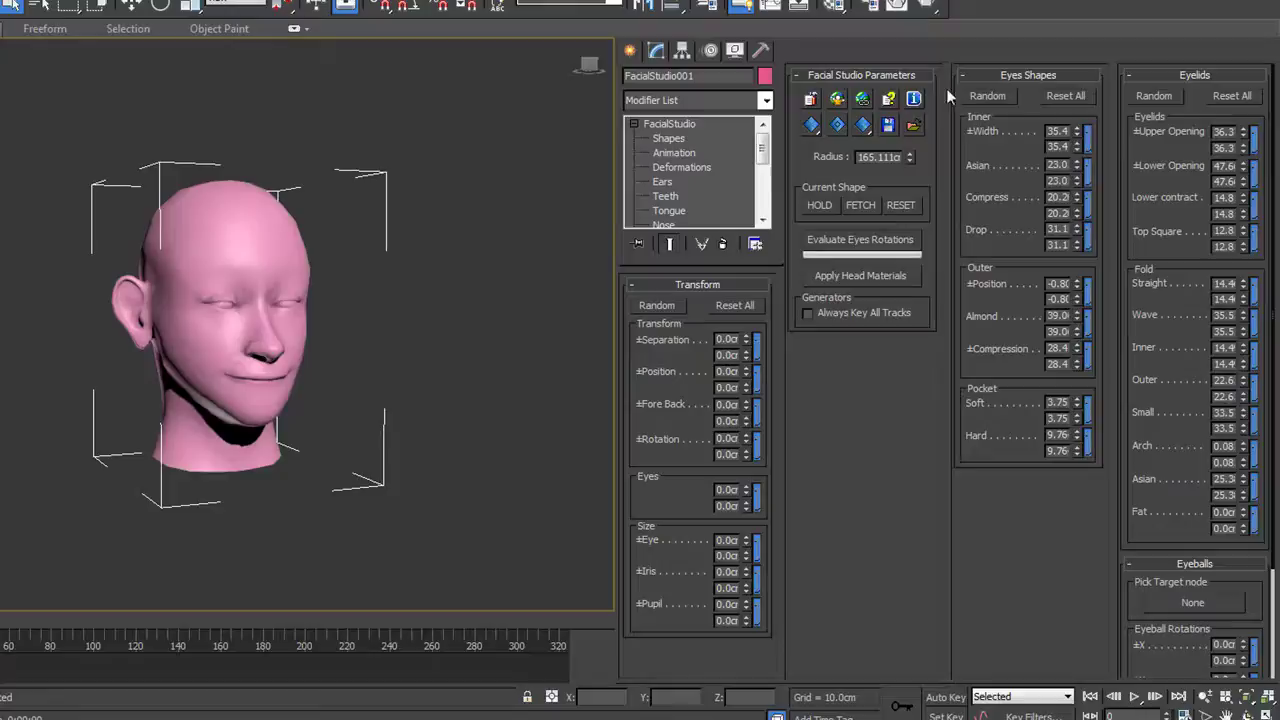
Step: Apply the Facial Studio Head Materials and render to confirm the skin tone and white eyes
left_click(927, 6)
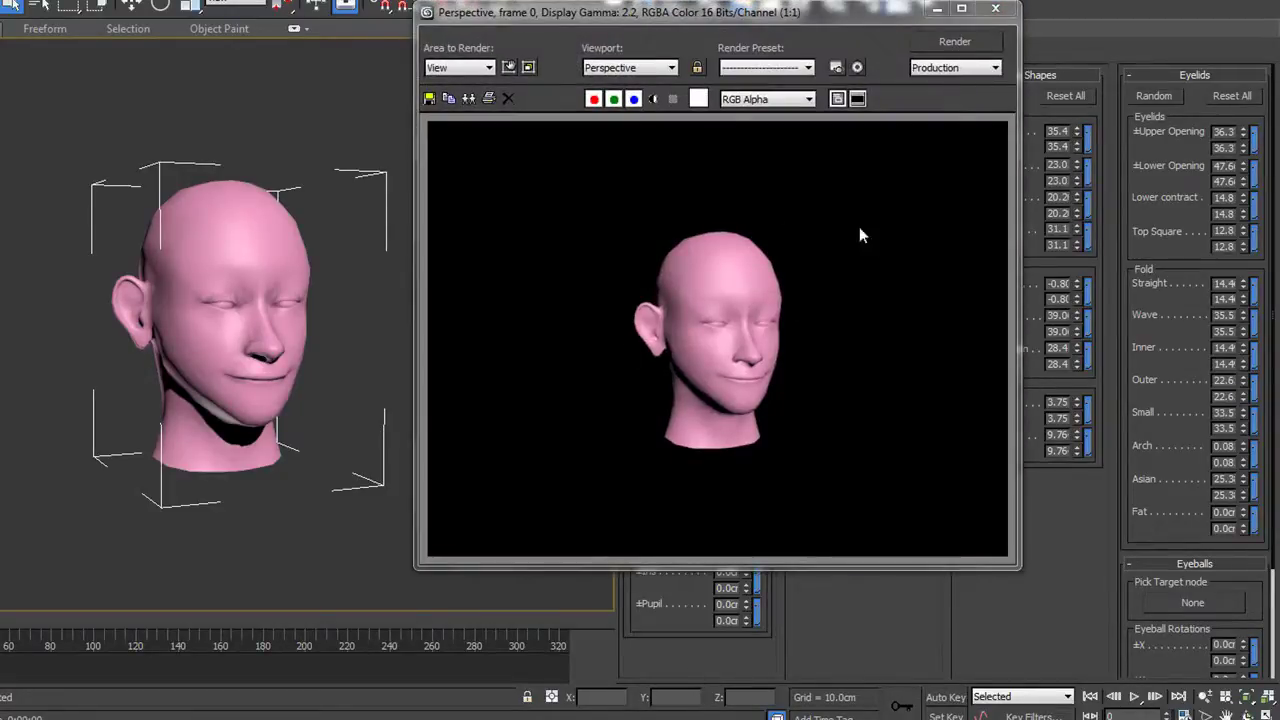
left_click(995, 8)
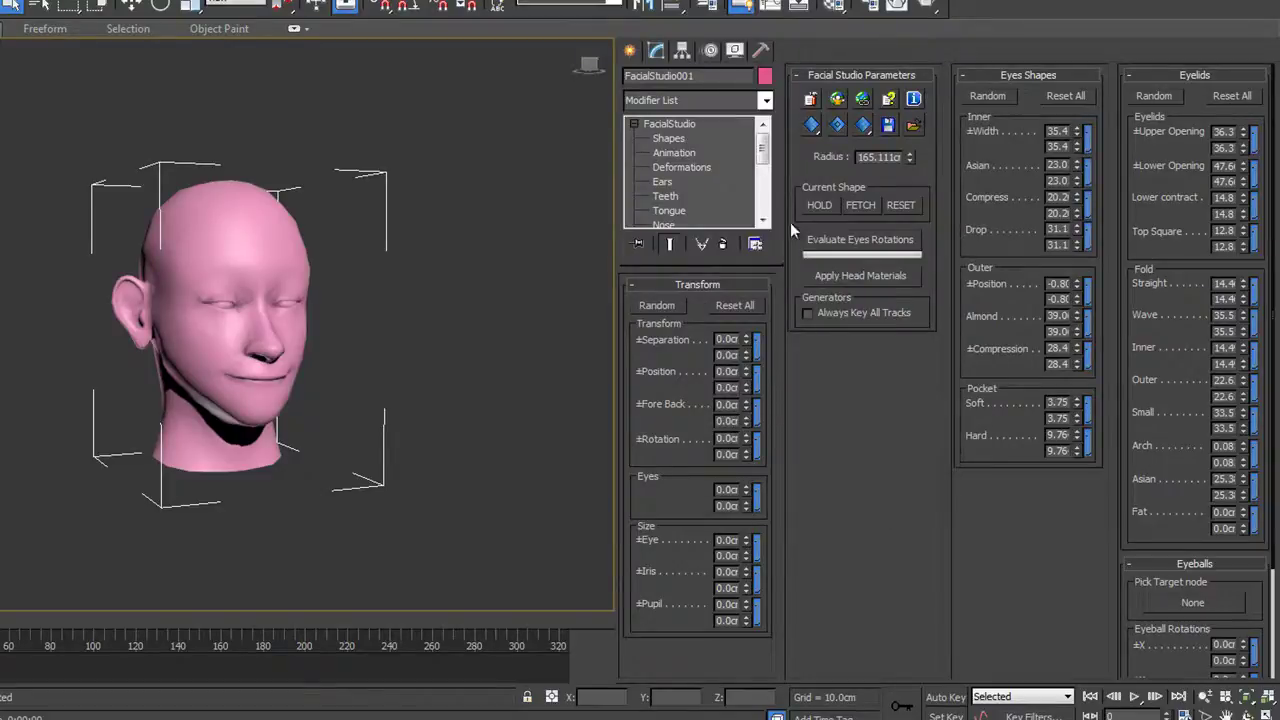
left_click(676, 123)
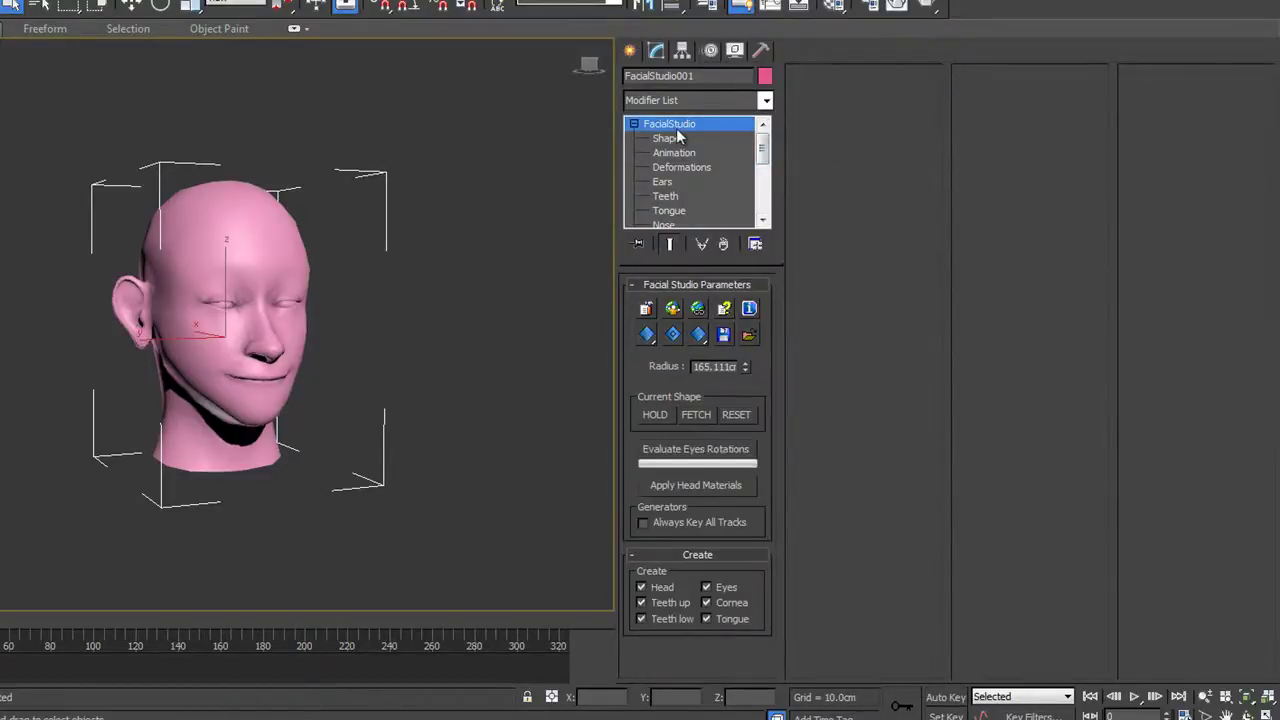
left_click(683, 486)
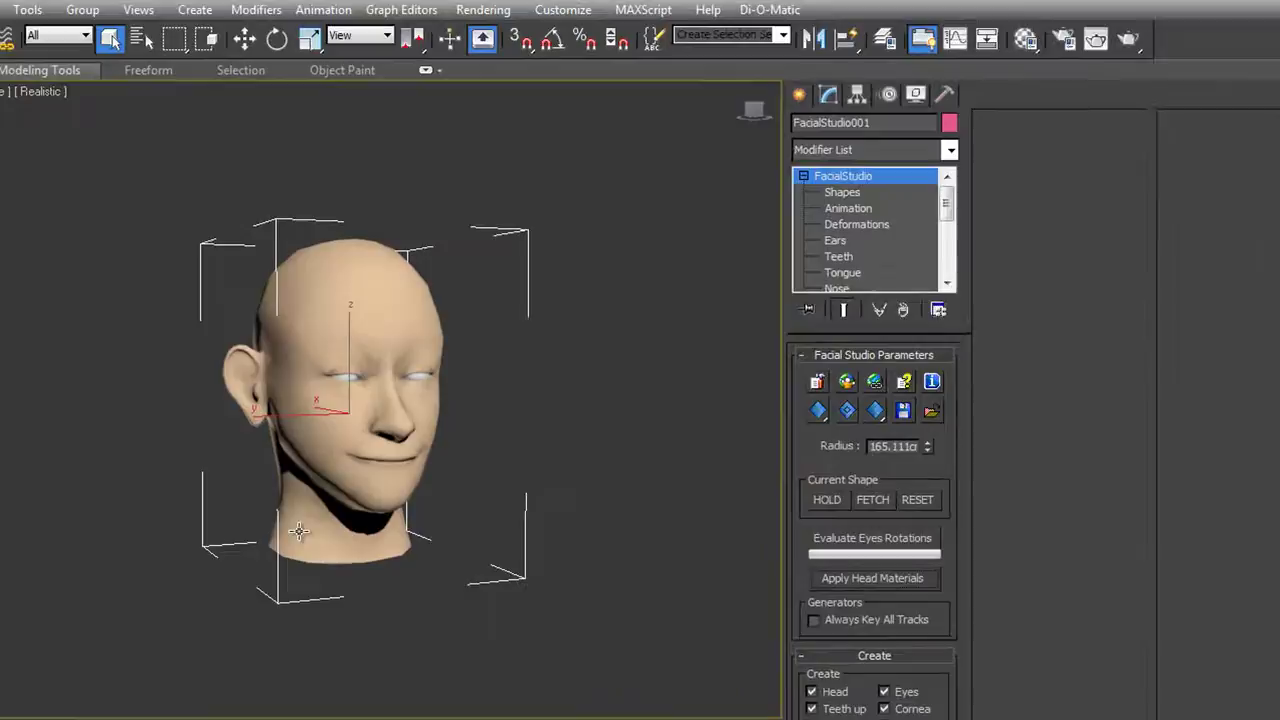
left_click(1130, 42)
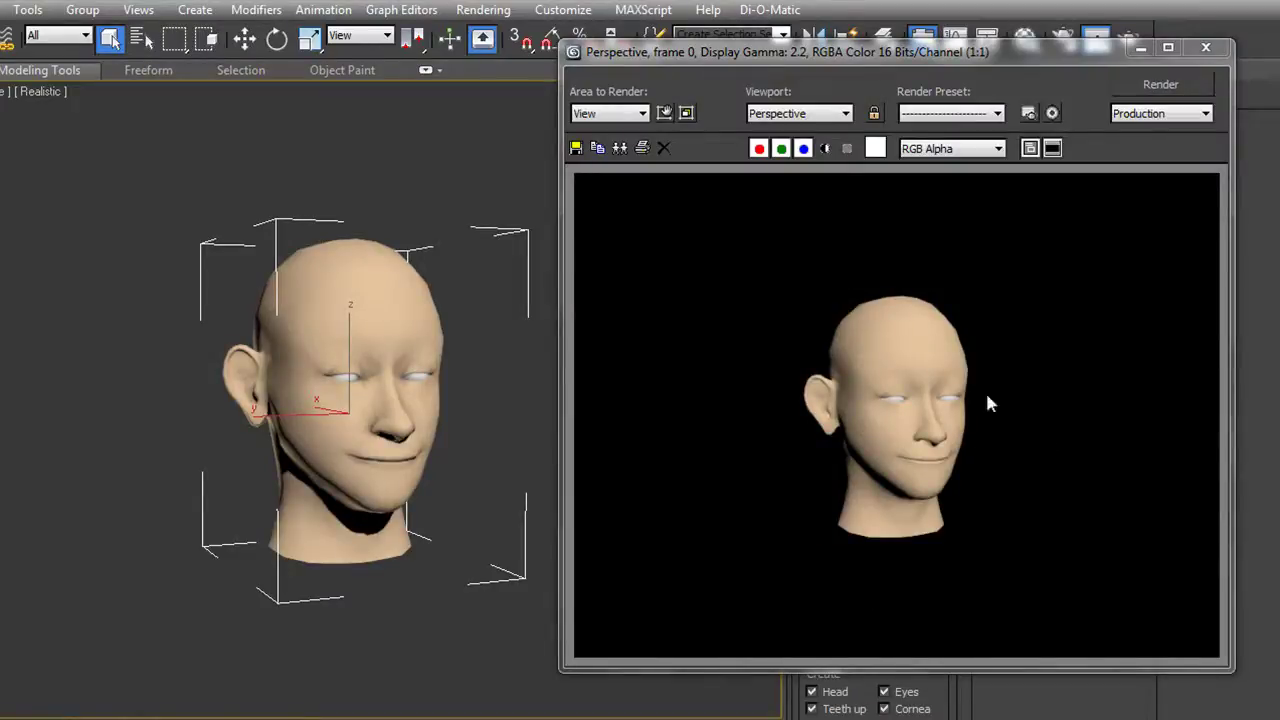
left_click(1206, 48)
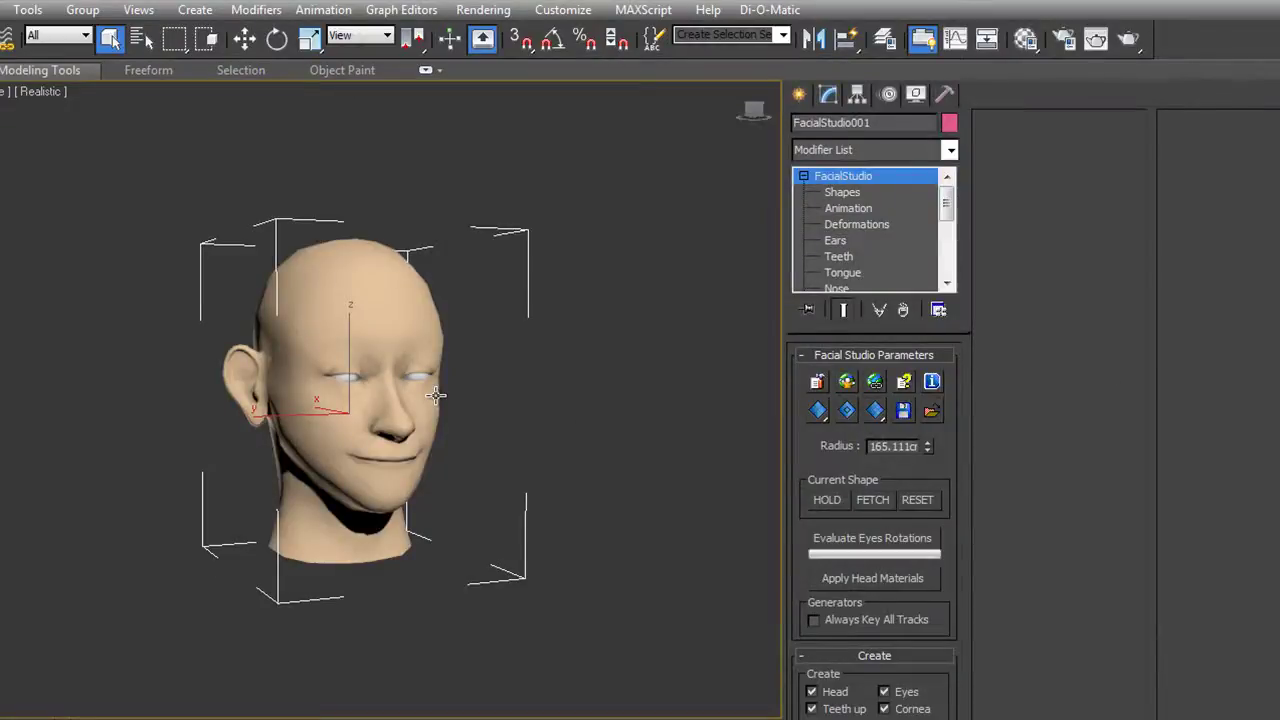
Step: Load the head's material into the Material Editor by picking it from the scene
left_click(1027, 40)
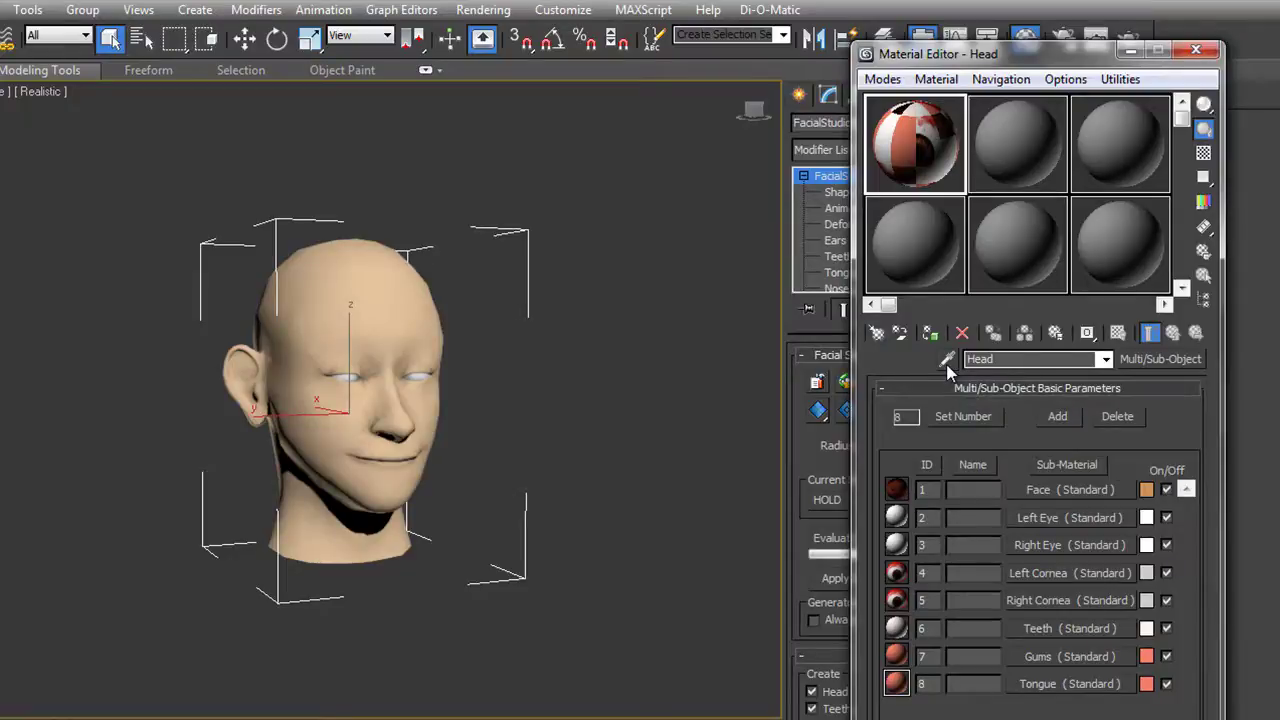
left_click(946, 362)
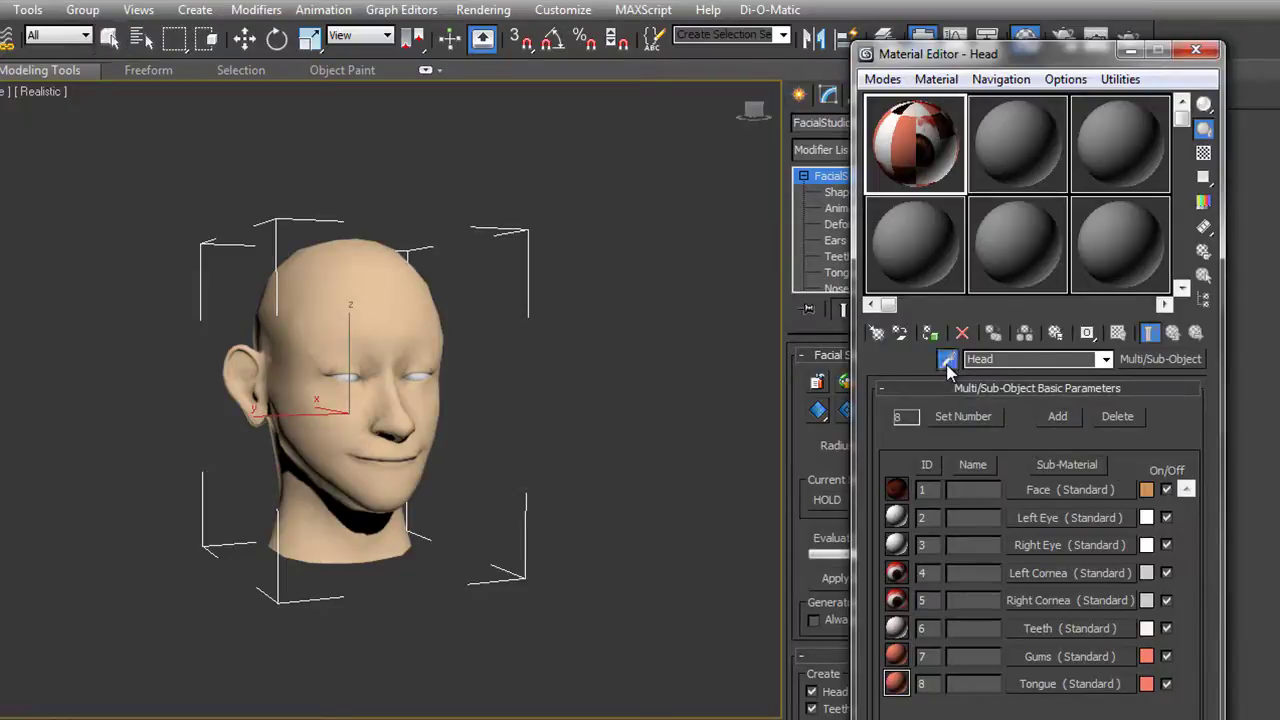
left_click(358, 303)
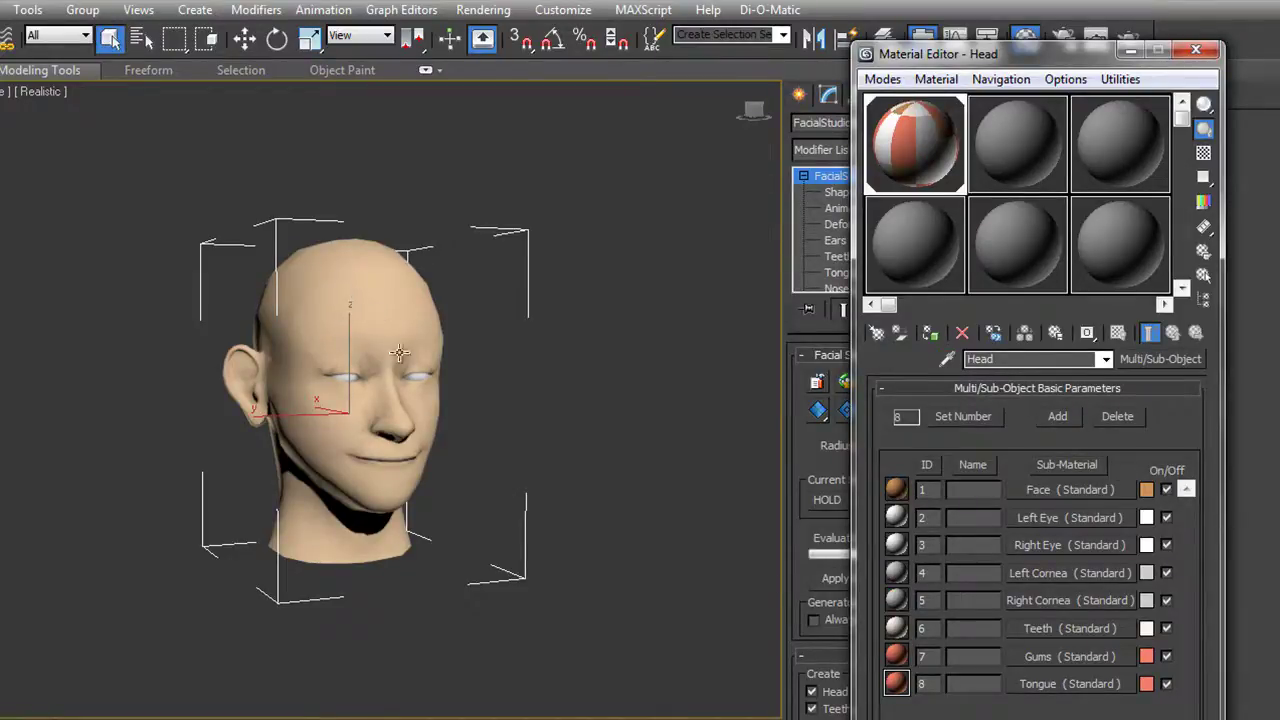
left_click_drag(1070, 544, 1084, 562)
Step: Set the Face diffuse map to Asian Male #3 Multi Mix Map and render the result
left_click(1076, 493)
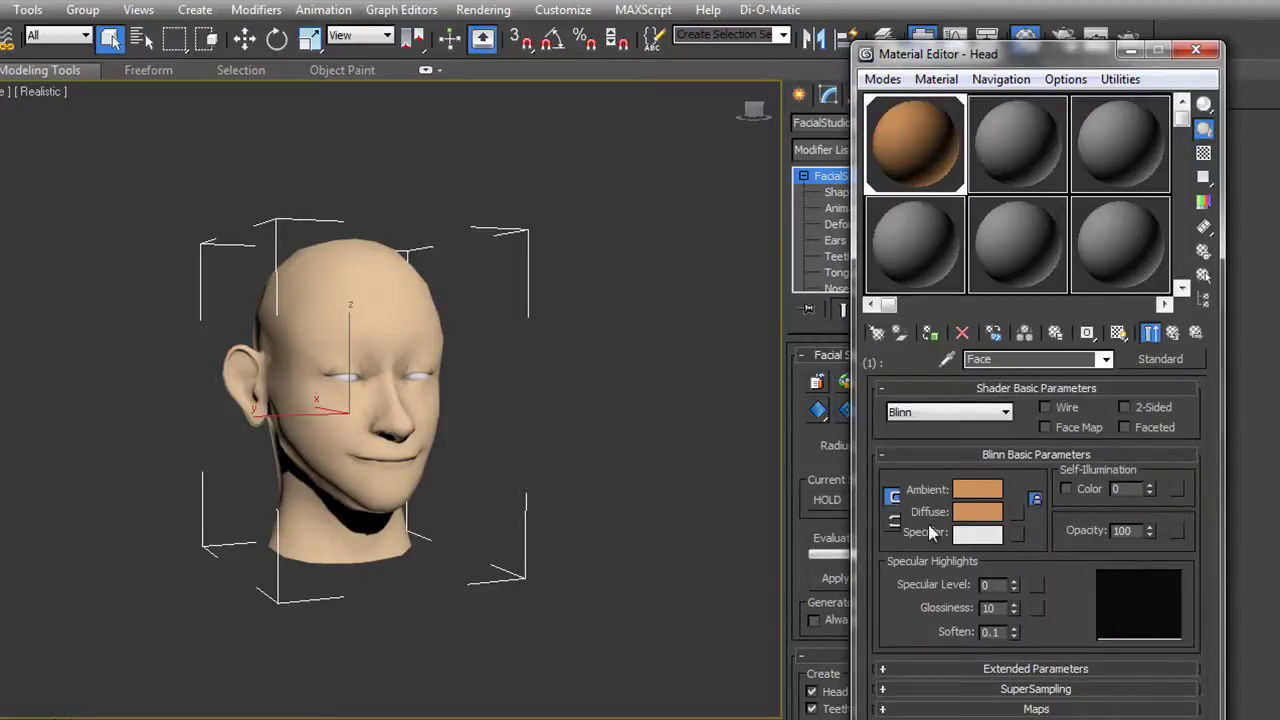
left_click(1019, 512)
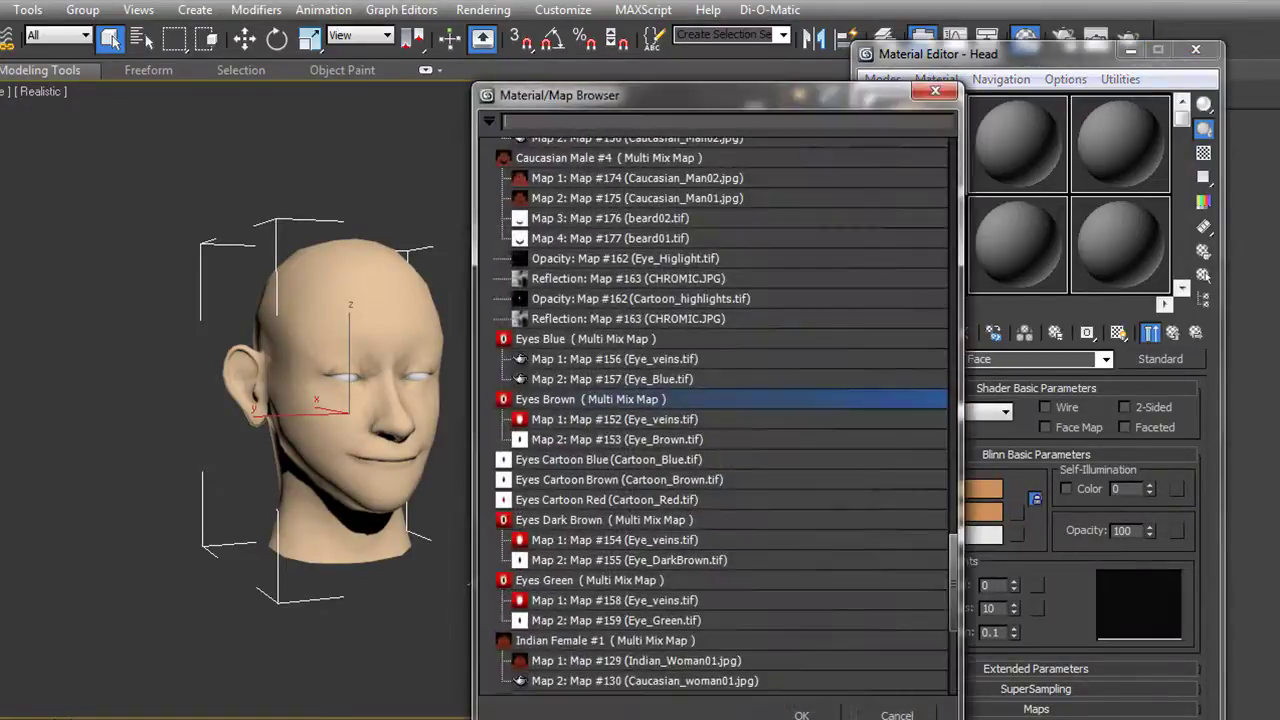
scroll(695, 318, "up", 2)
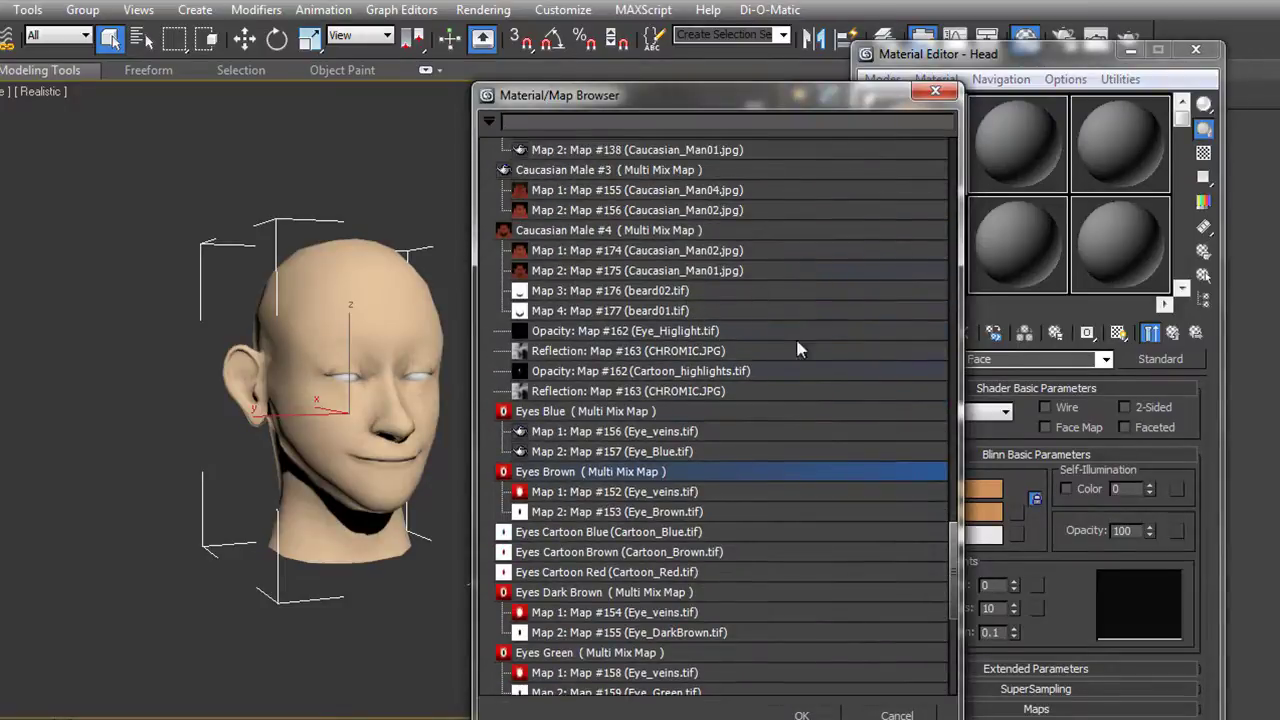
left_click_drag(957, 578, 945, 178)
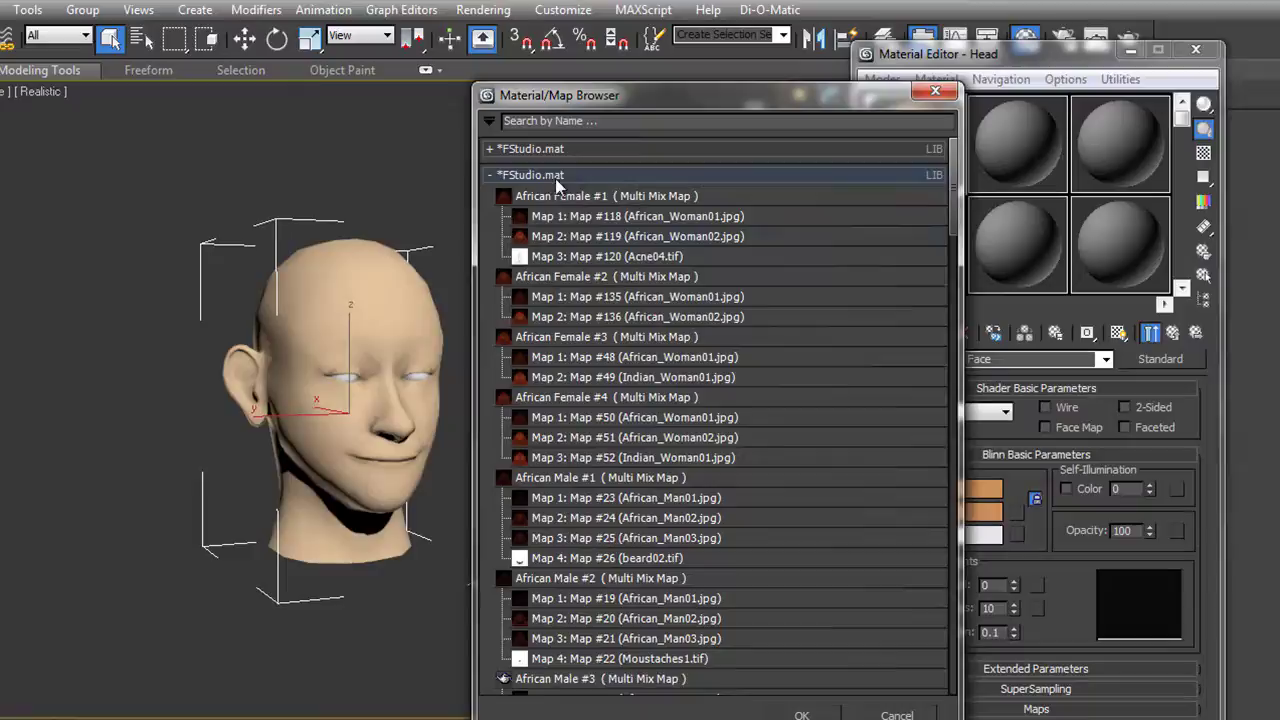
left_click_drag(955, 215, 962, 432)
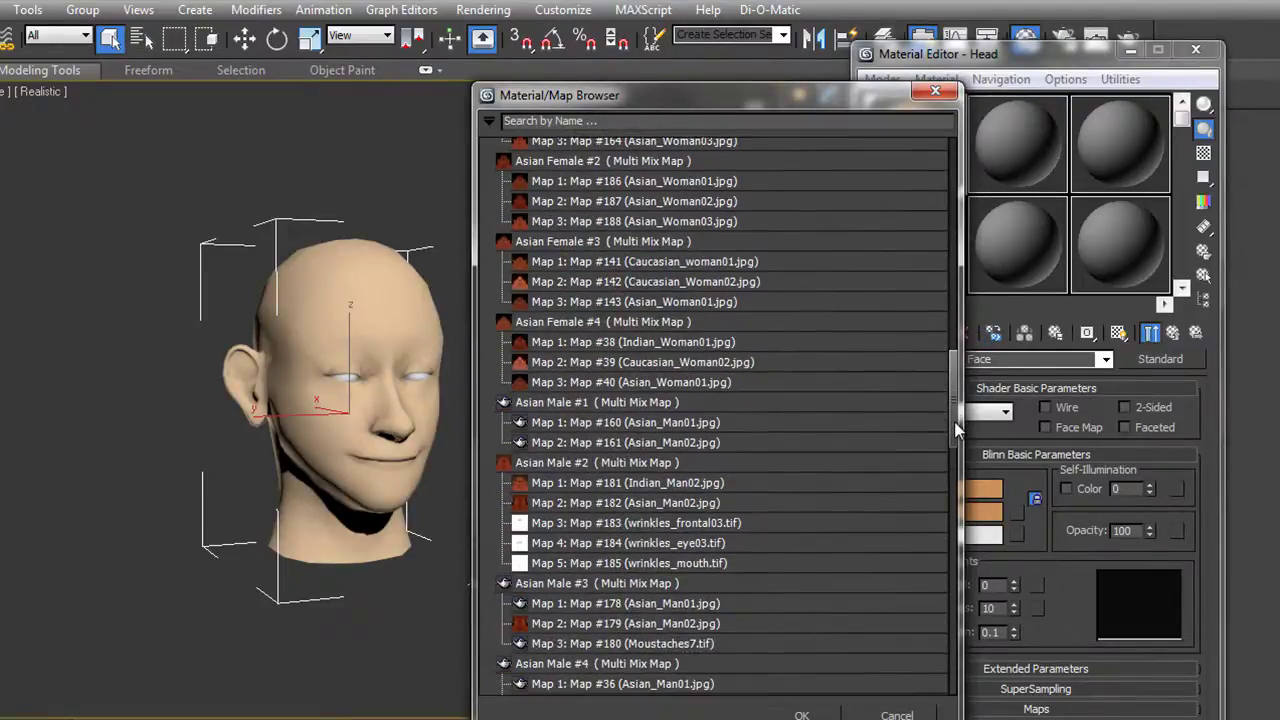
double_click(561, 584)
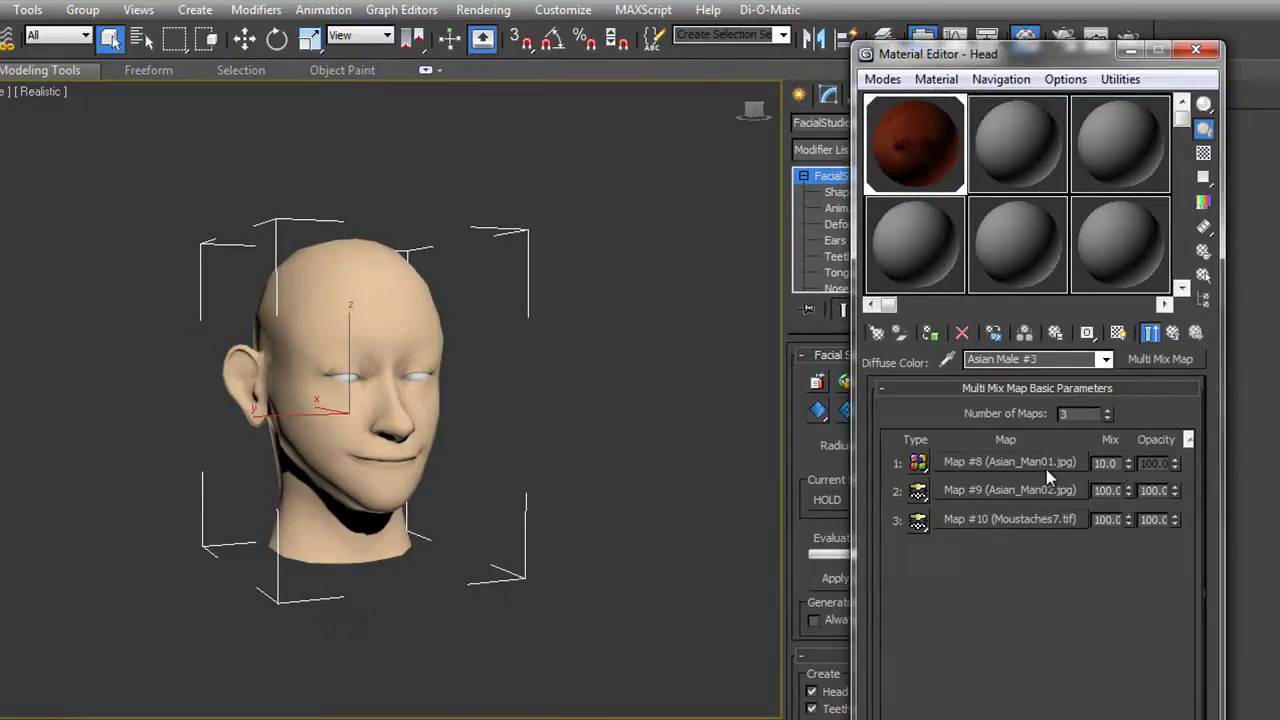
left_click(1181, 338)
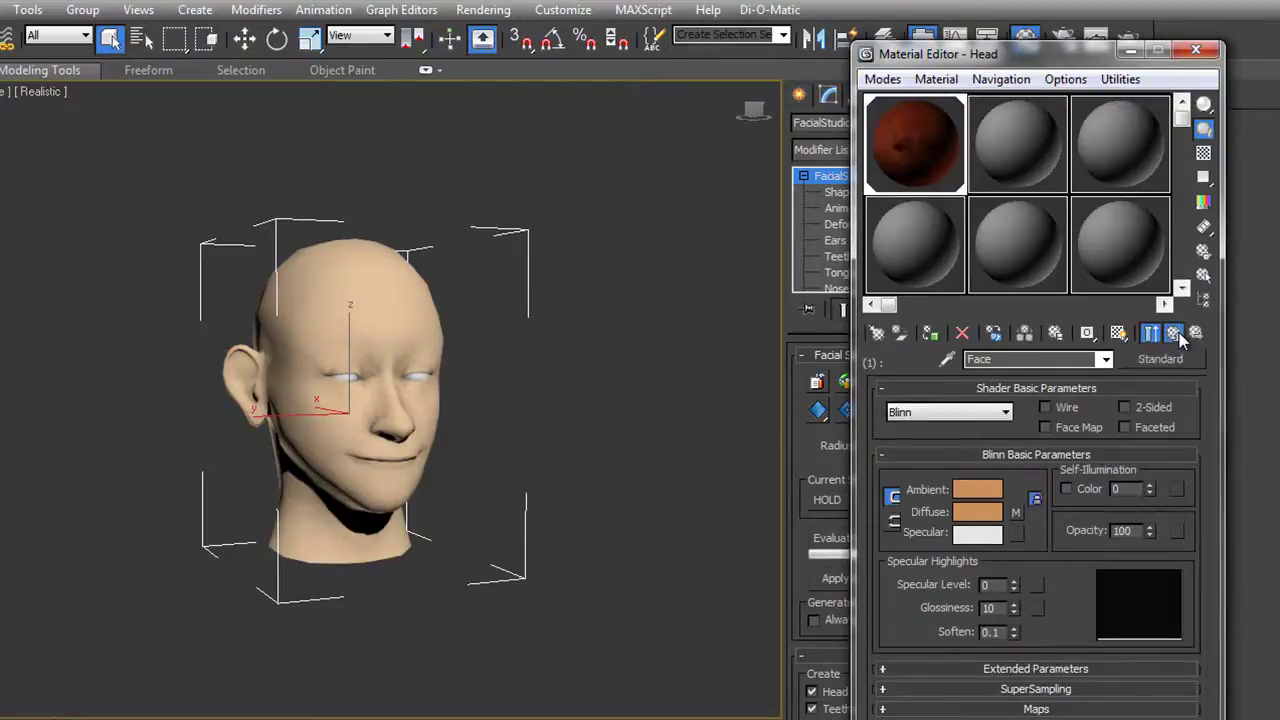
left_click(1181, 338)
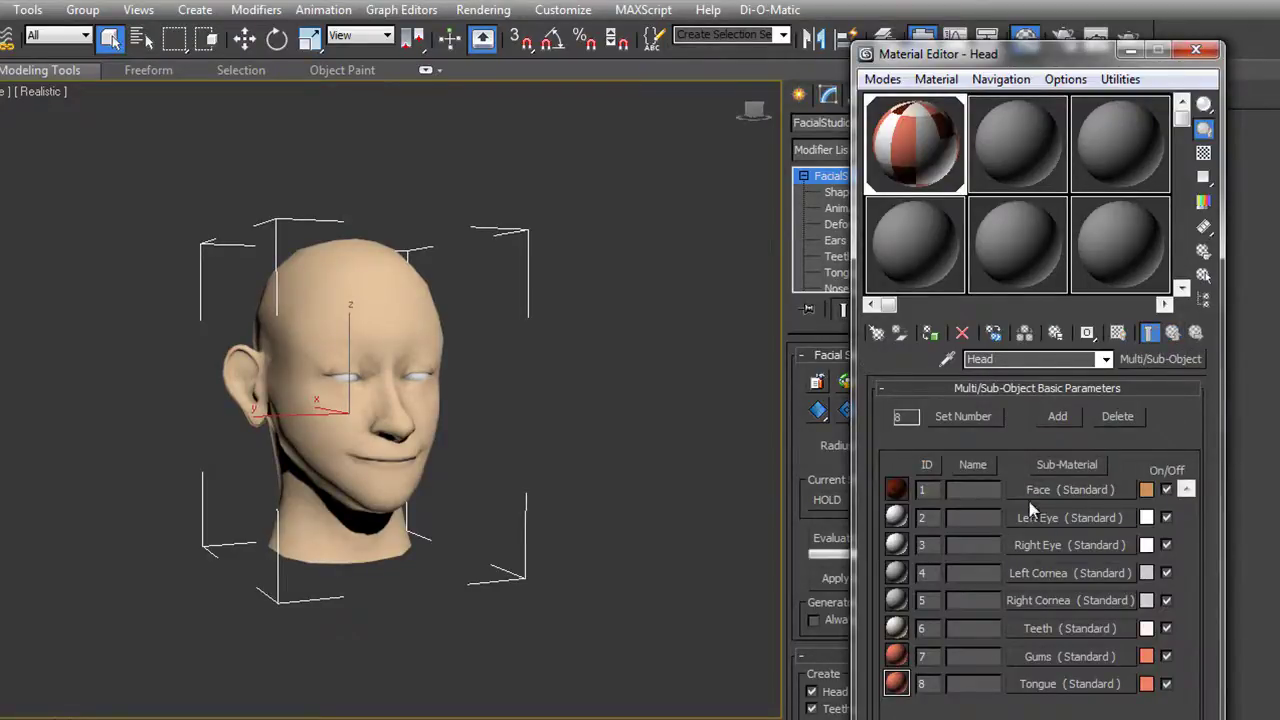
left_click(1127, 37)
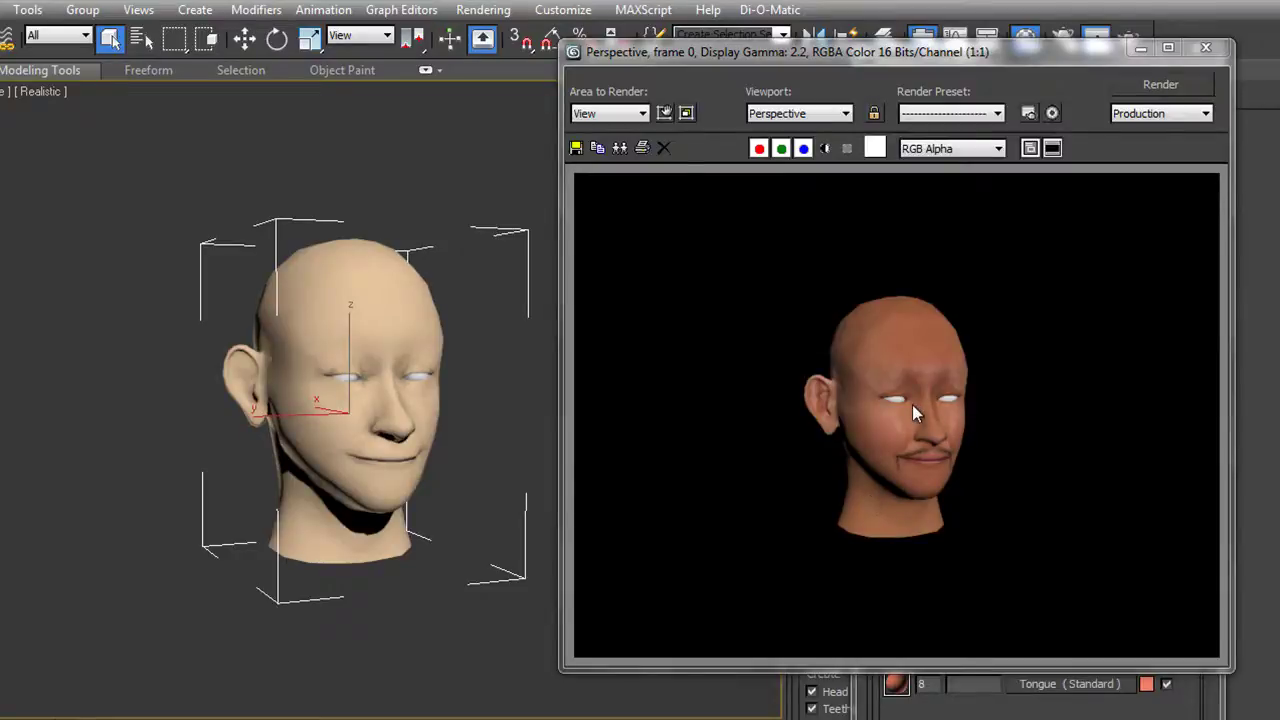
Step: Set the Left Cornea diffuse map to Eyes Cartoon Brown (Cartoon_Brown.tif)
left_click(1206, 48)
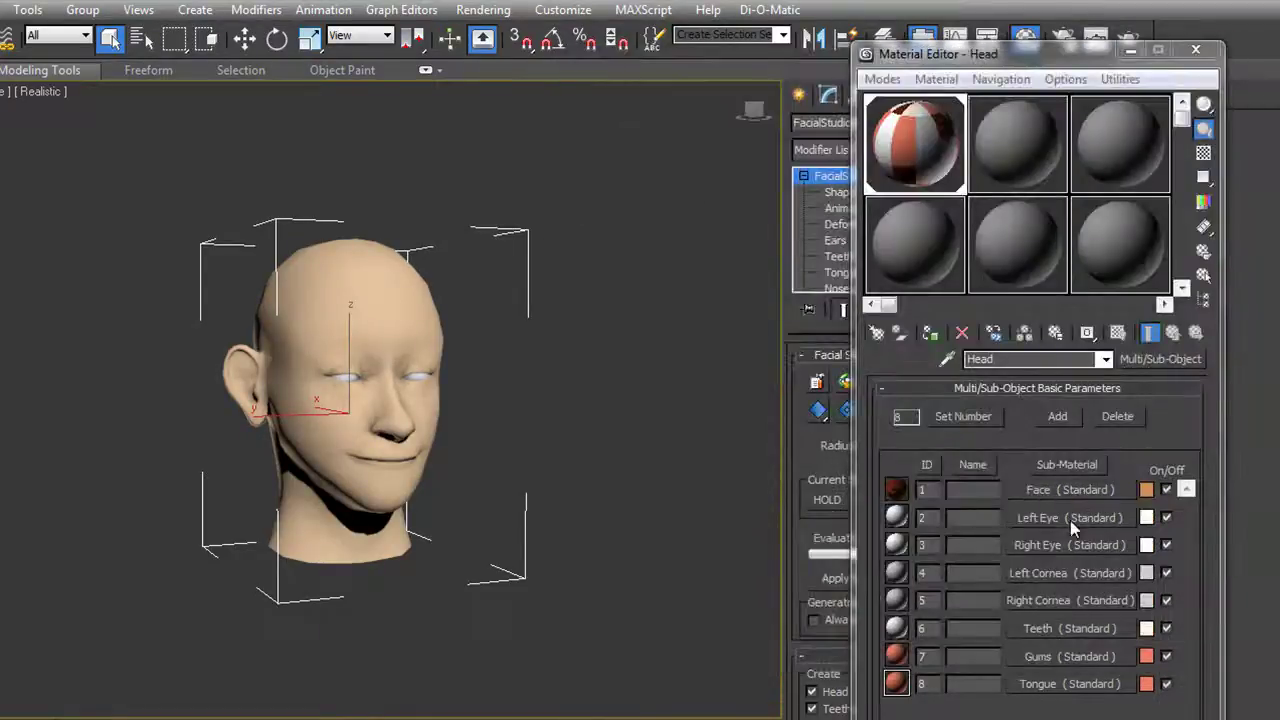
left_click(1074, 572)
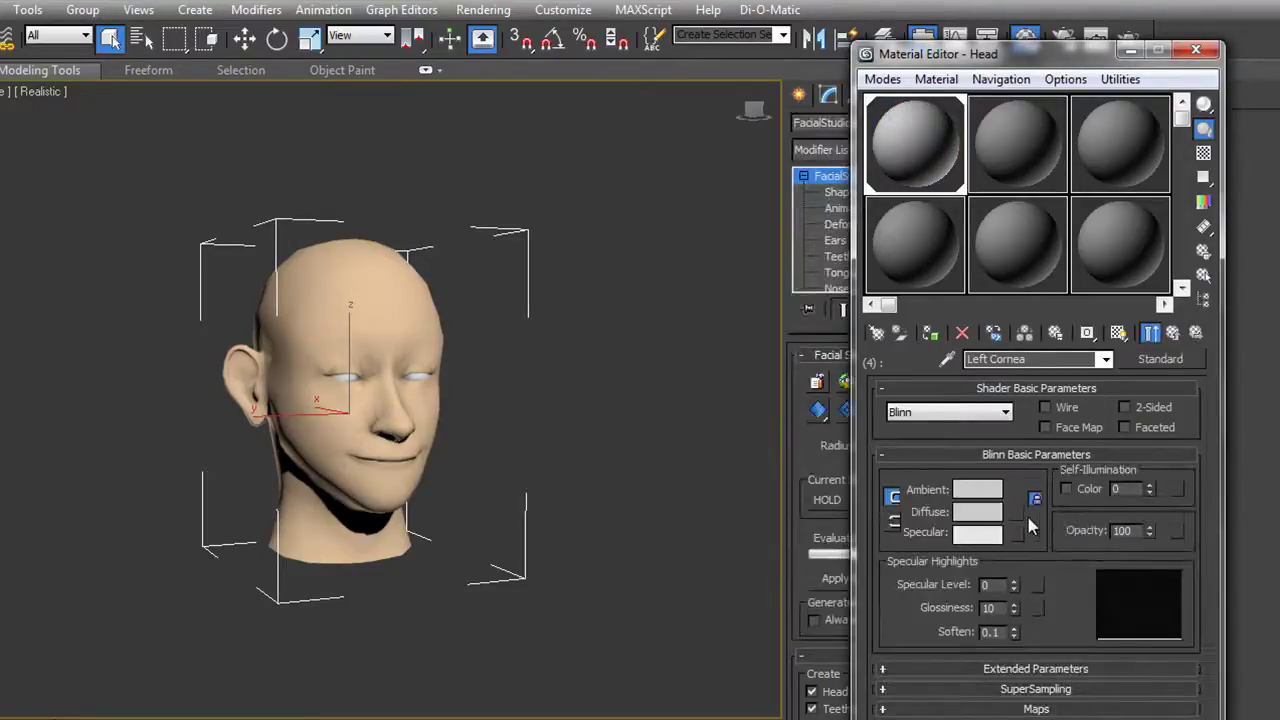
left_click(1018, 514)
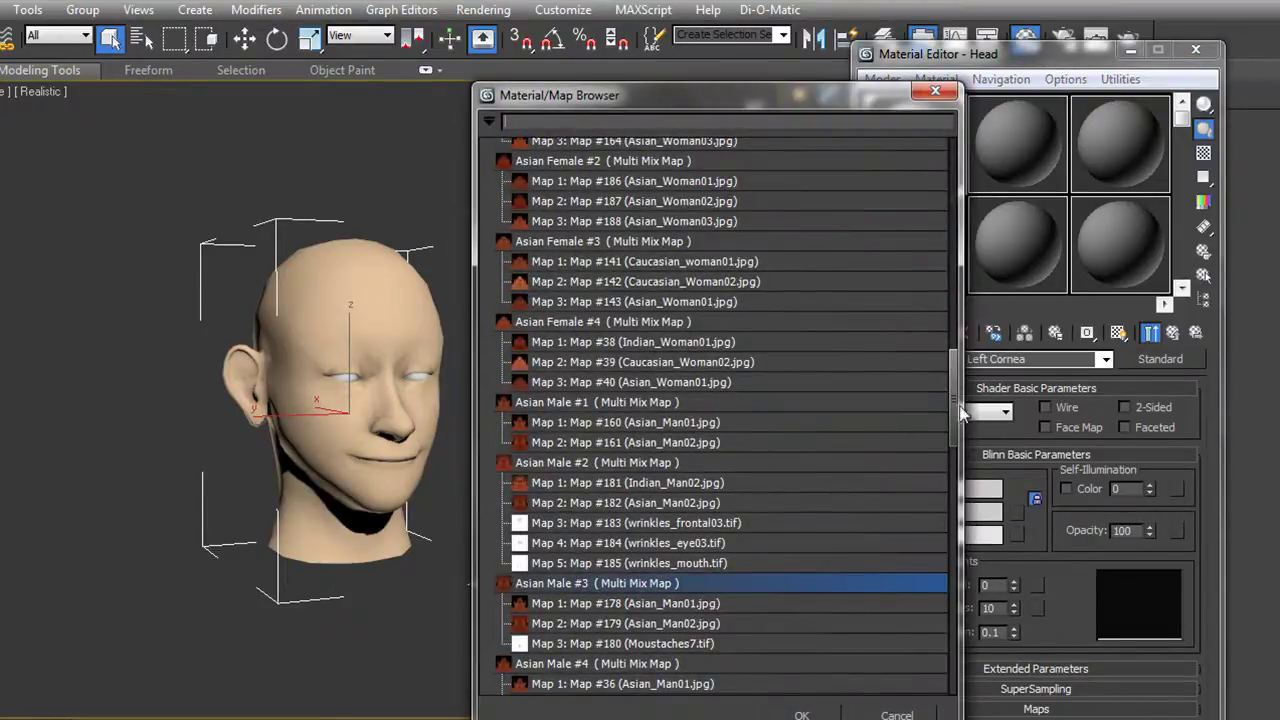
scroll(936, 482, "down", 5)
scroll(935, 482, "down", 10)
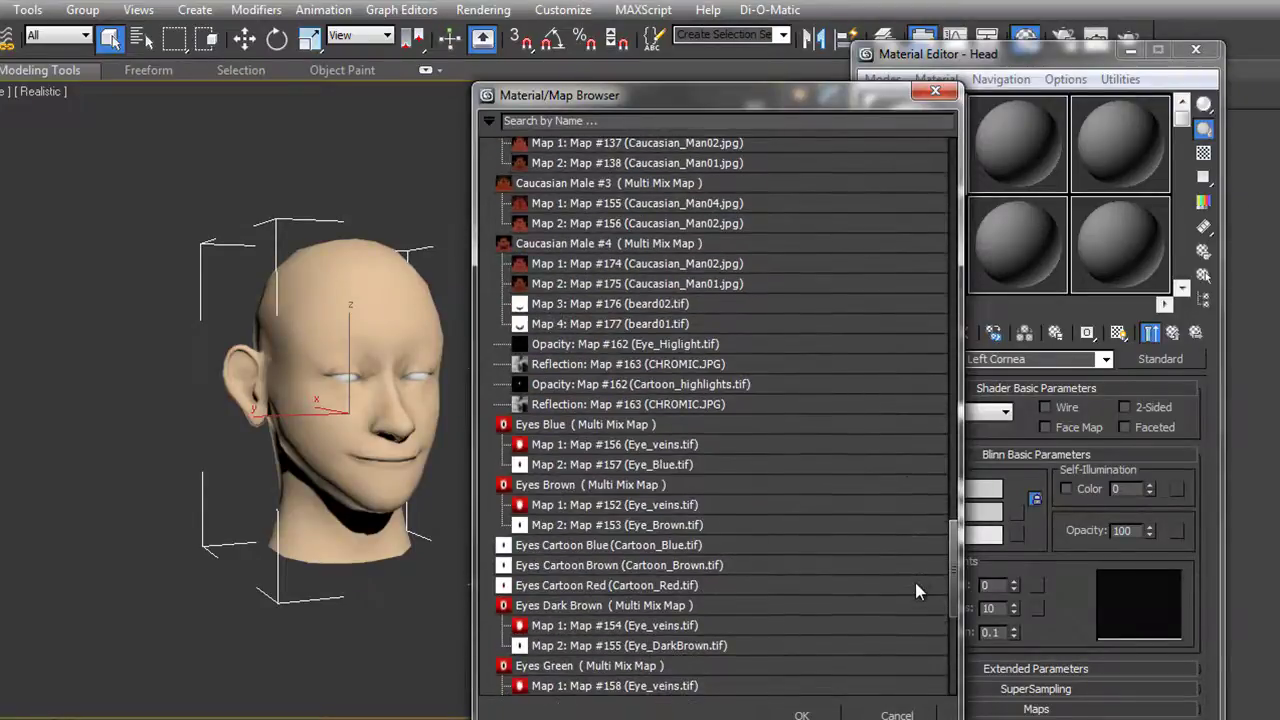
scroll(915, 582, "down", 2)
scroll(922, 600, "down", 1)
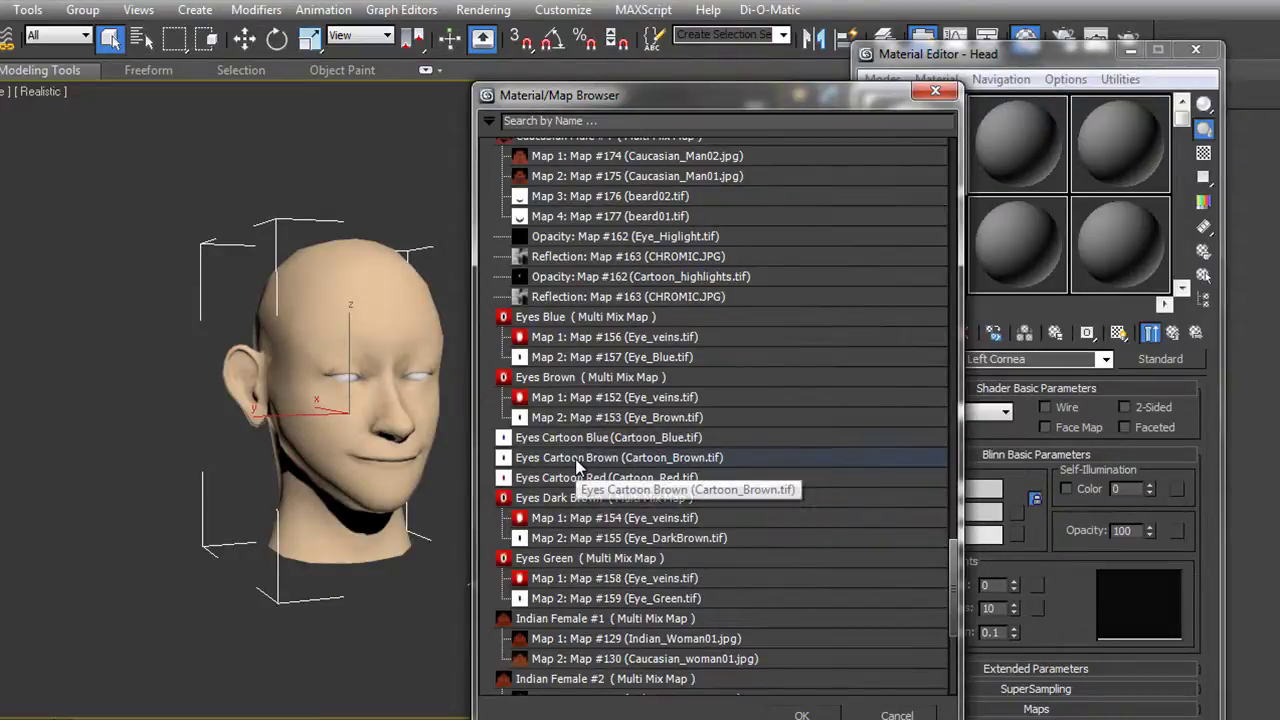
double_click(577, 460)
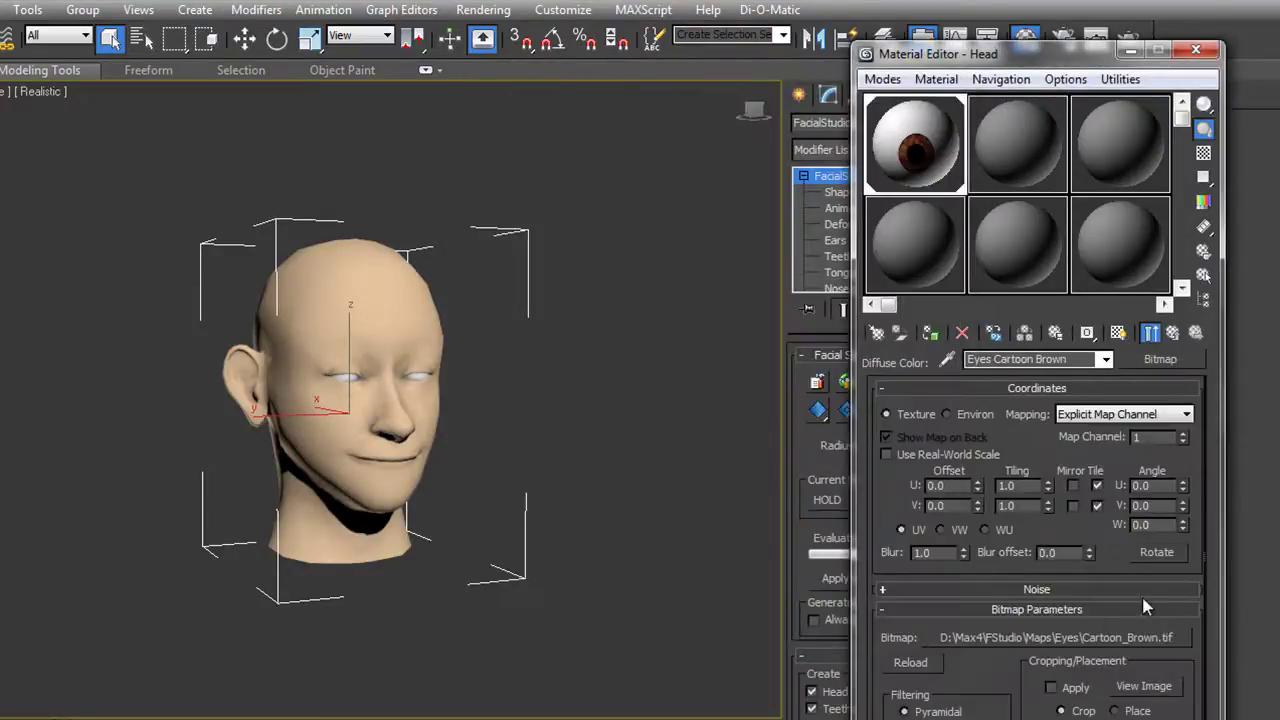
left_click(1171, 333)
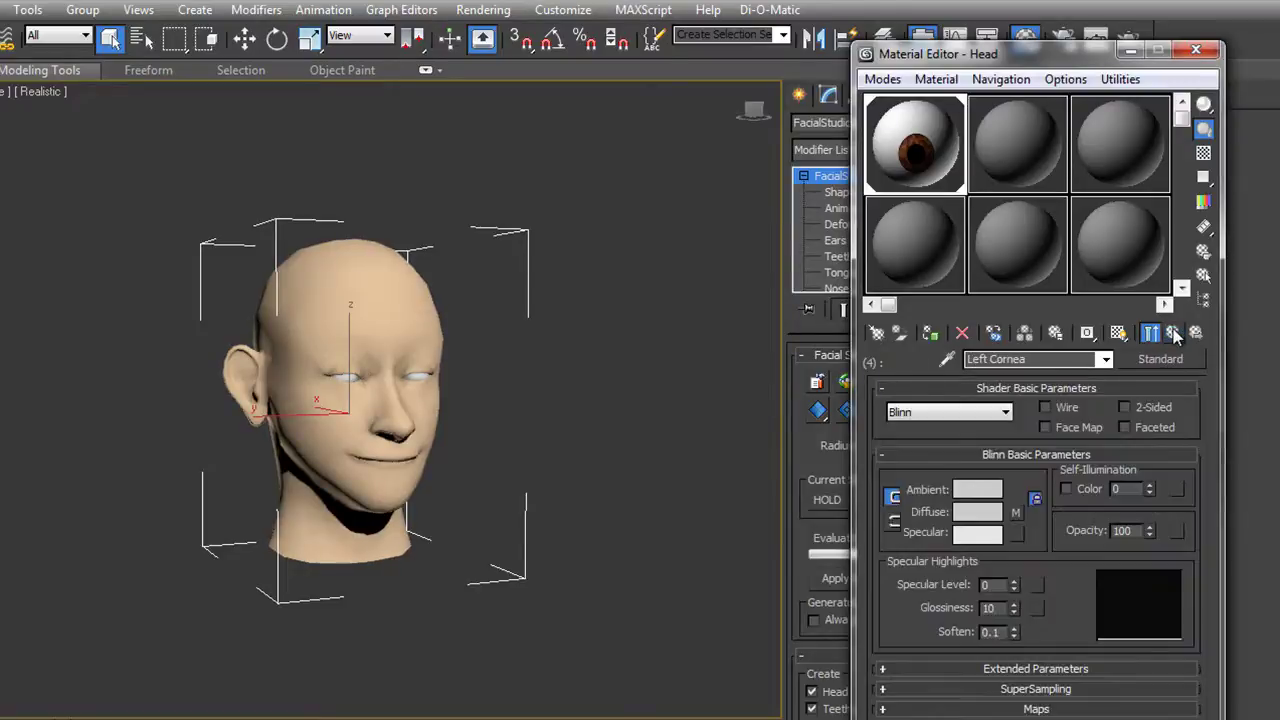
Step: Assign Eyes Cartoon Blue (Cartoon_Blue.tif) as the Right Cornea diffuse map, back at the Head multi-material
left_click(1173, 334)
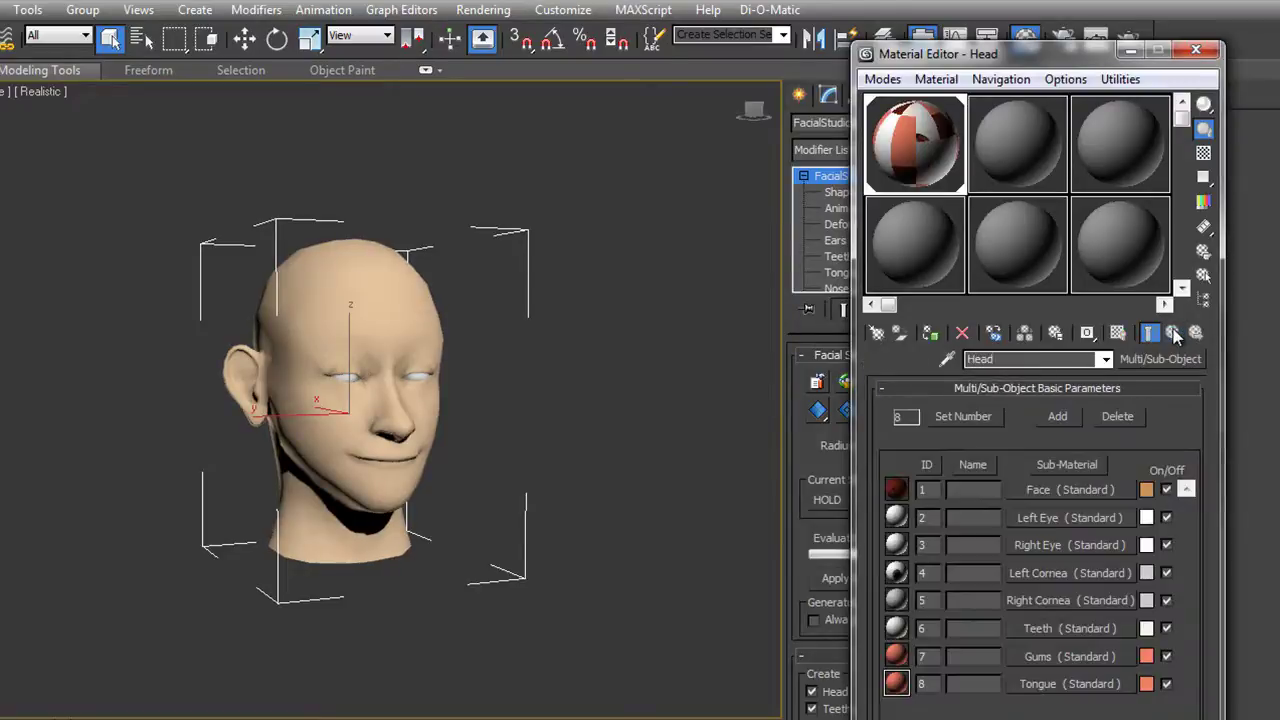
left_click(1065, 600)
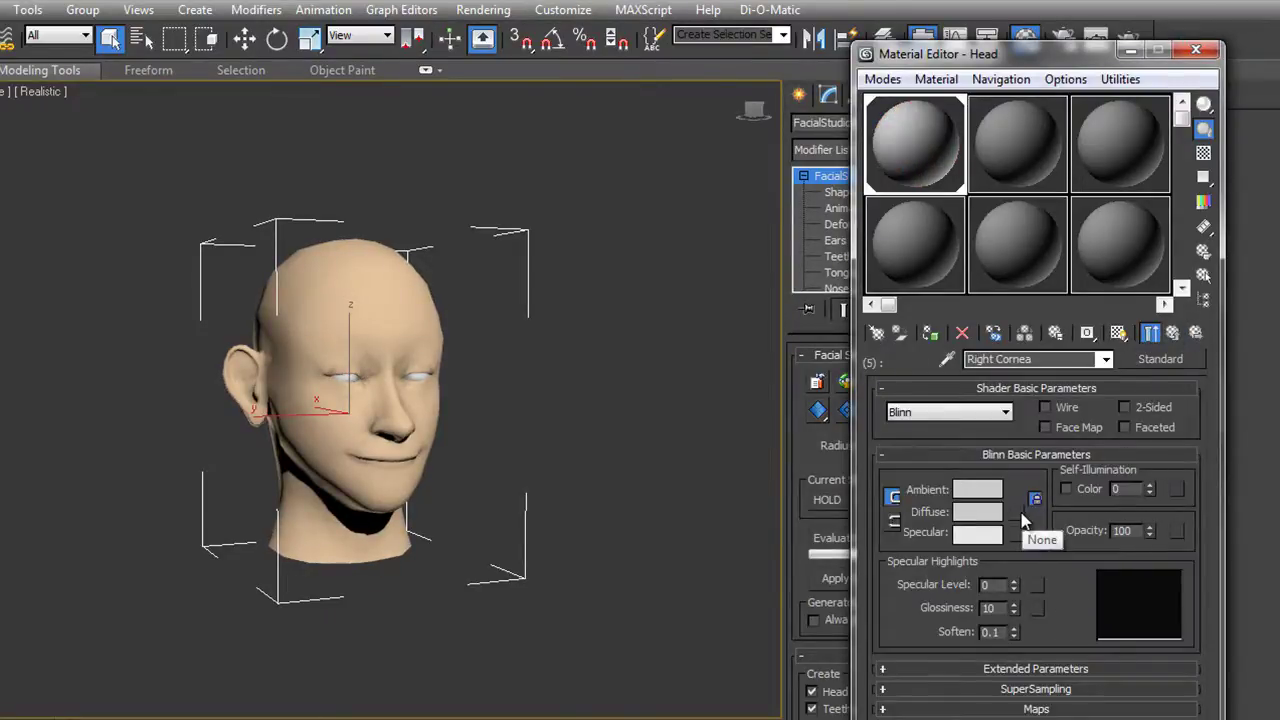
left_click(1028, 510)
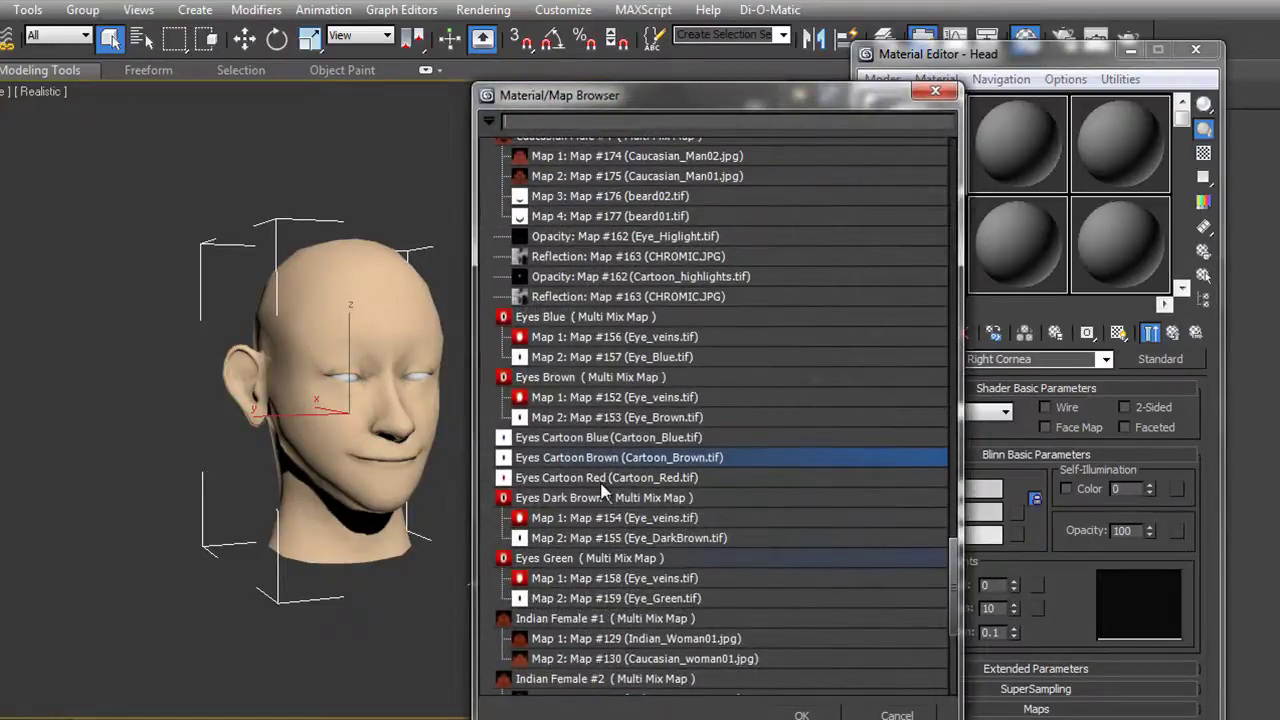
left_click(607, 440)
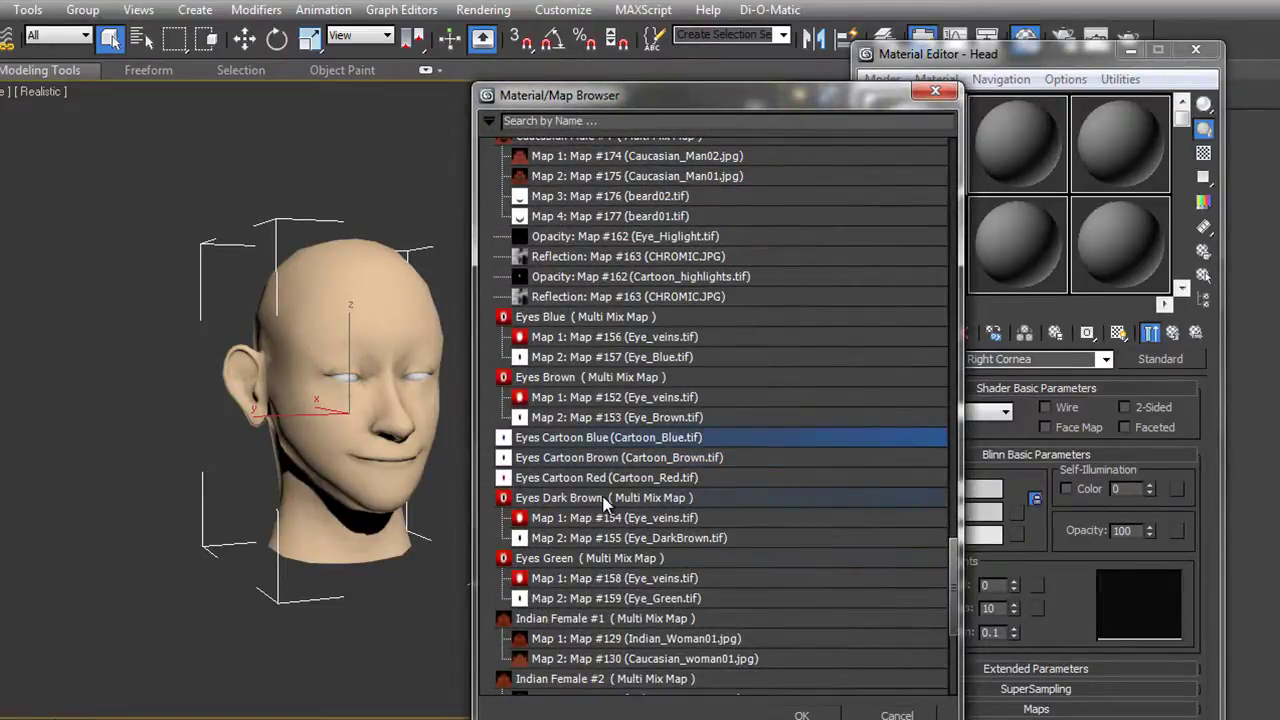
left_click(801, 714)
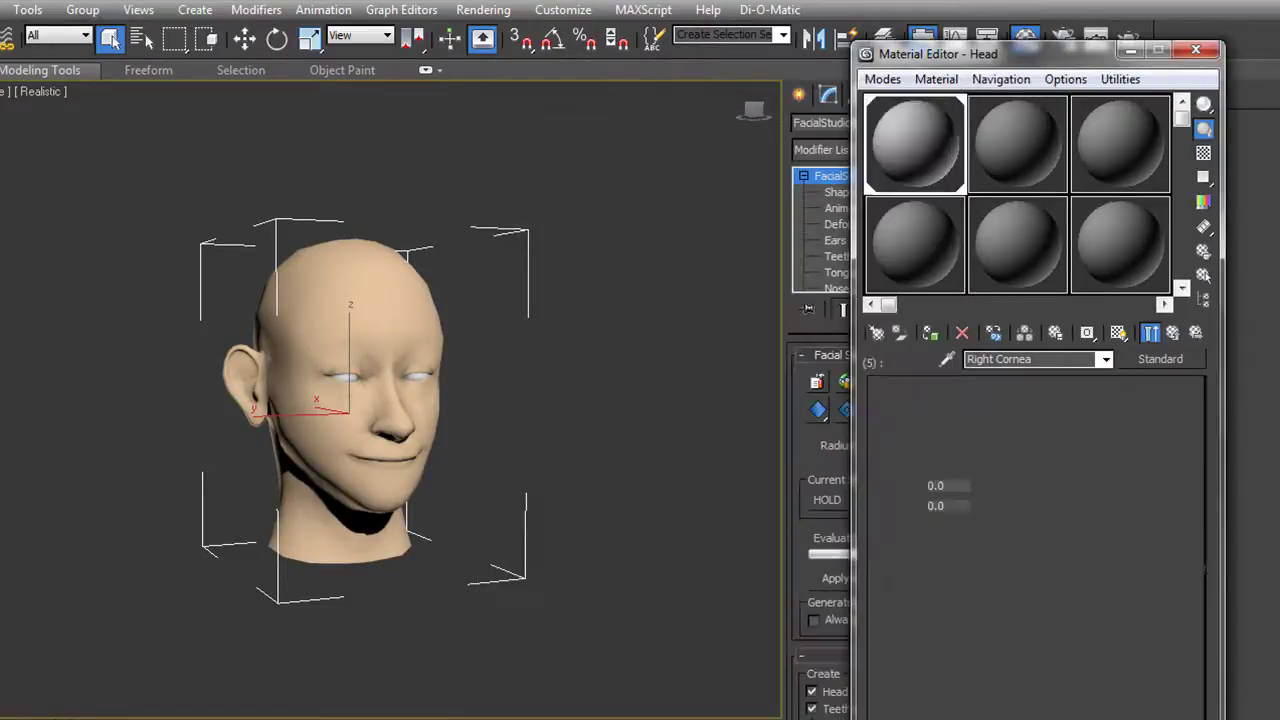
left_click(1172, 333)
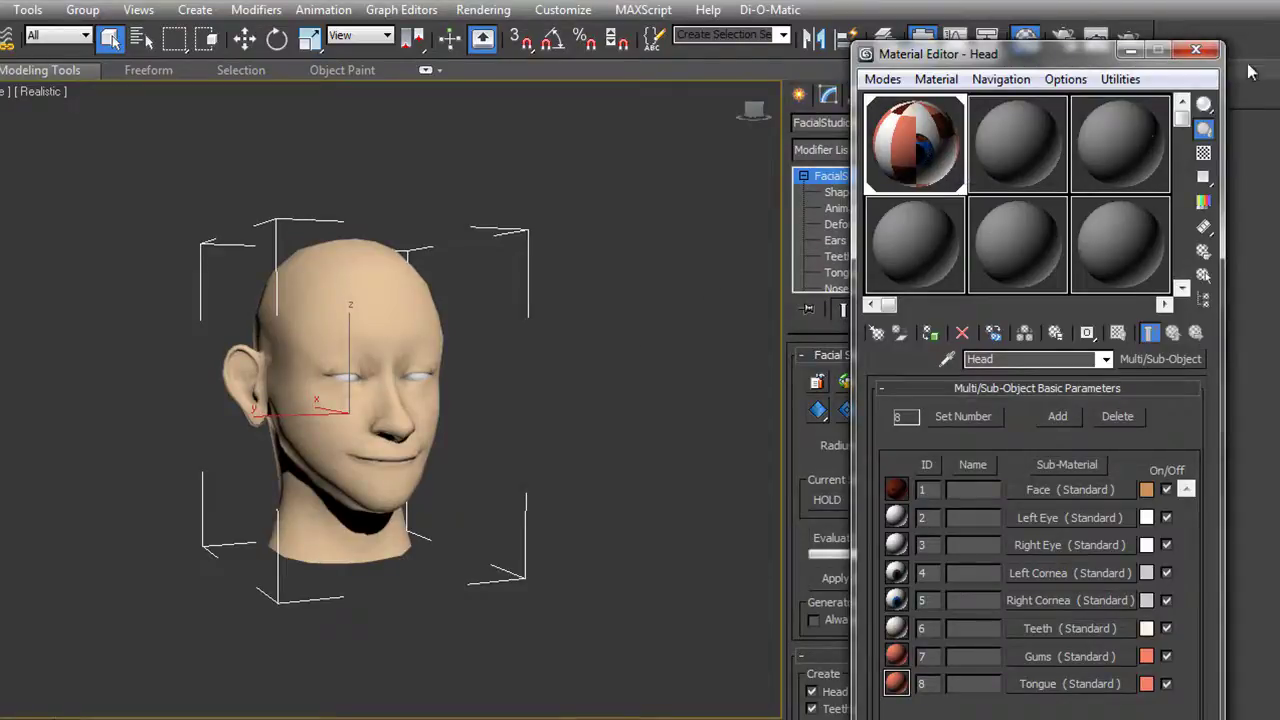
Step: Render the head, zoom in and re-render to check the brown and blue irises, then close the Material Editor
left_click(1130, 38)
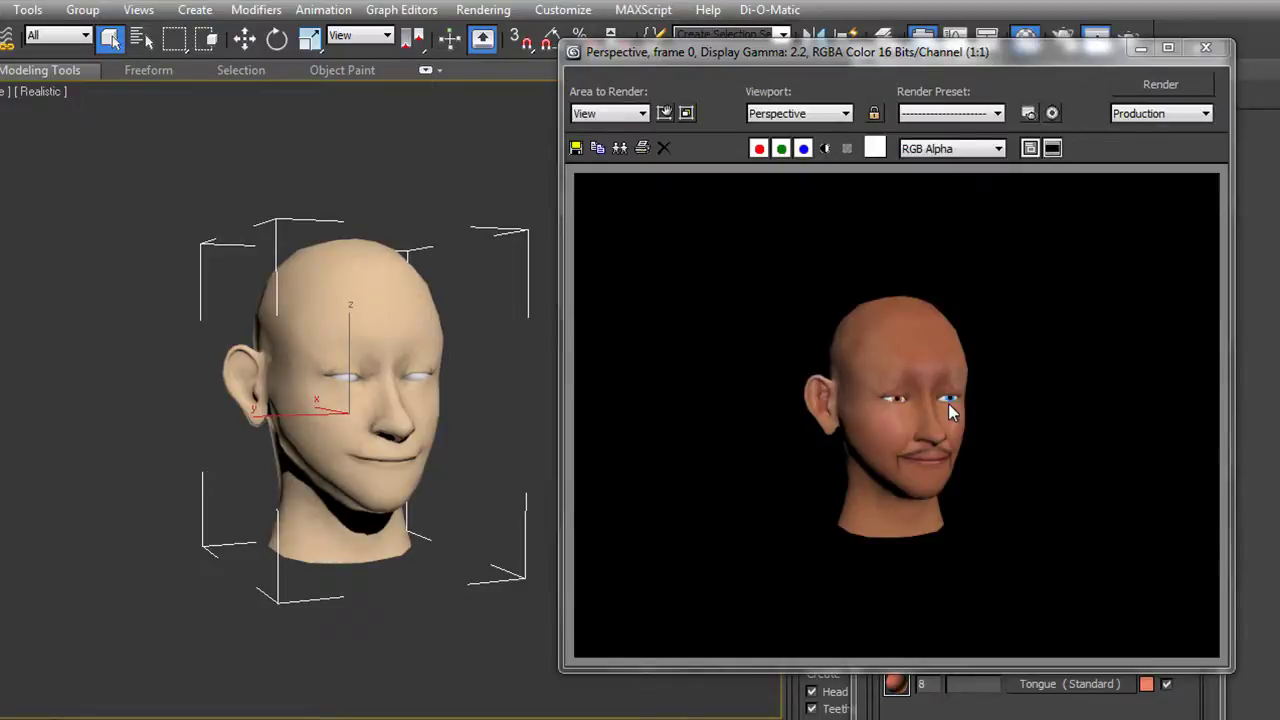
left_click(1204, 48)
scroll(330, 497, "up", 5)
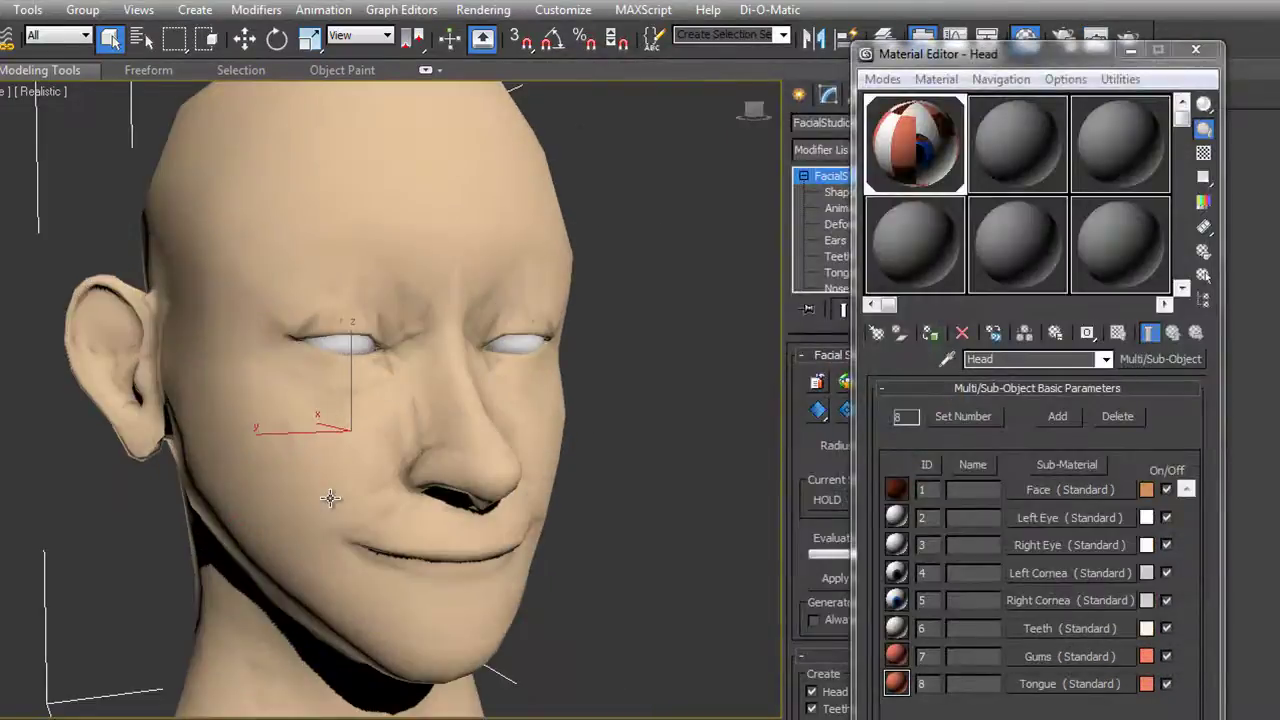
left_click(1128, 38)
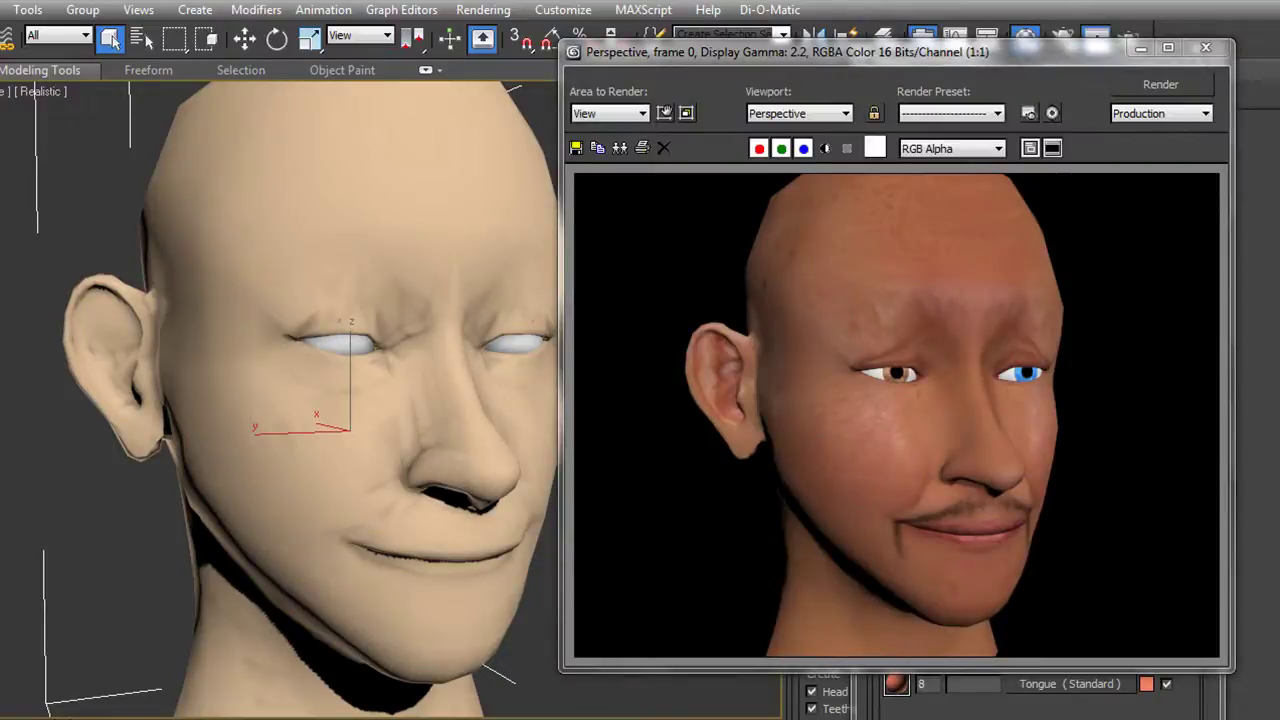
left_click(1206, 49)
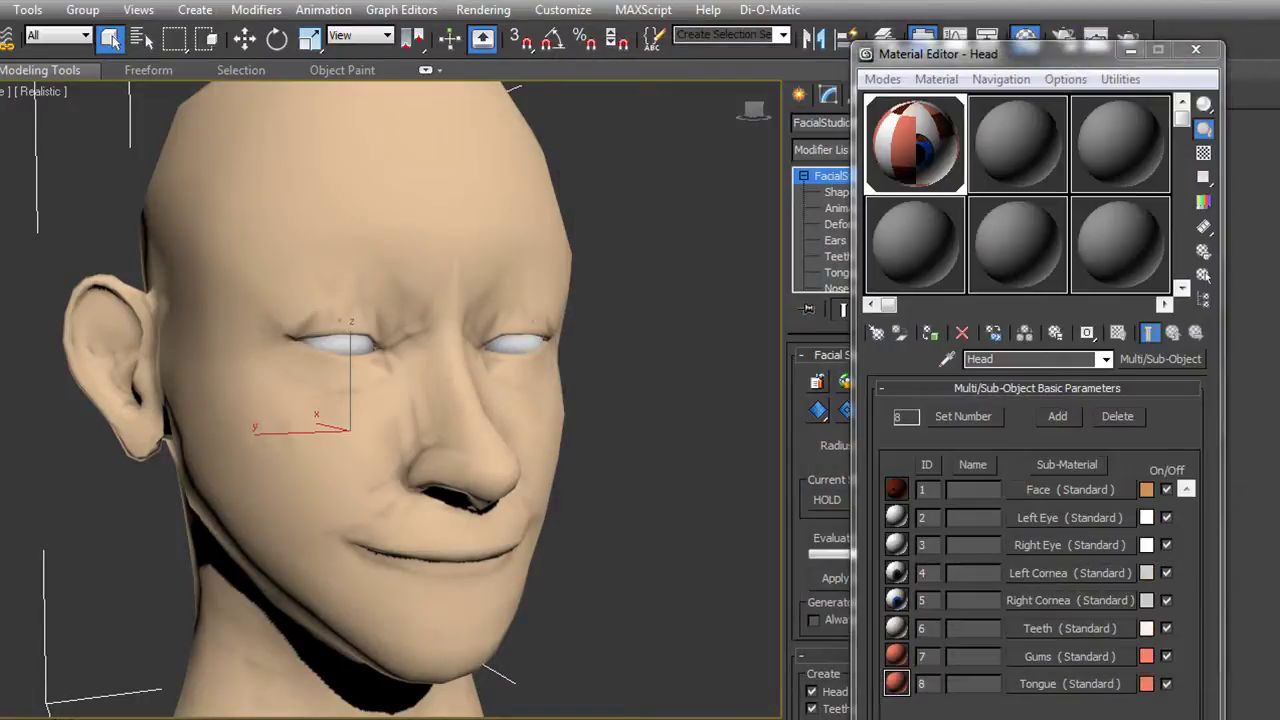
left_click(1203, 49)
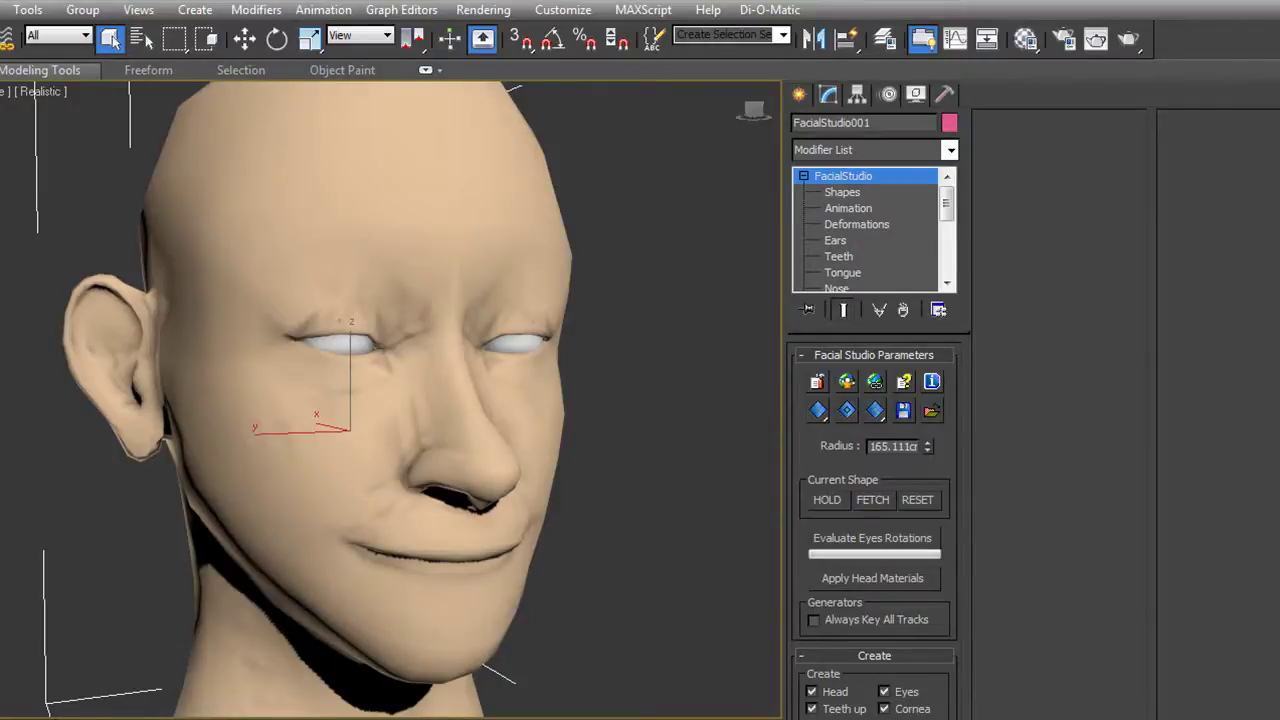
Step: In Animation controls, test Anger 54, Fear 96, Disgust and the 's' as in 'Sit' phoneme, resetting each
left_click(851, 208)
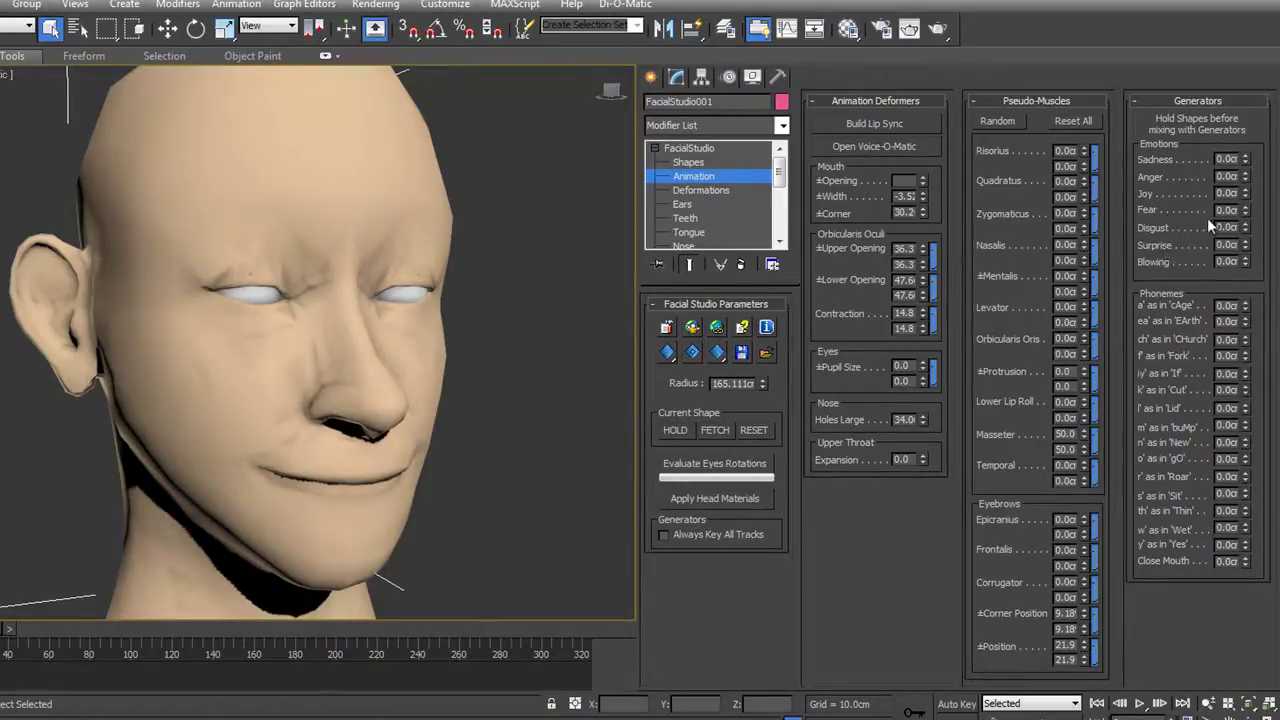
left_click_drag(1245, 177, 1245, 345)
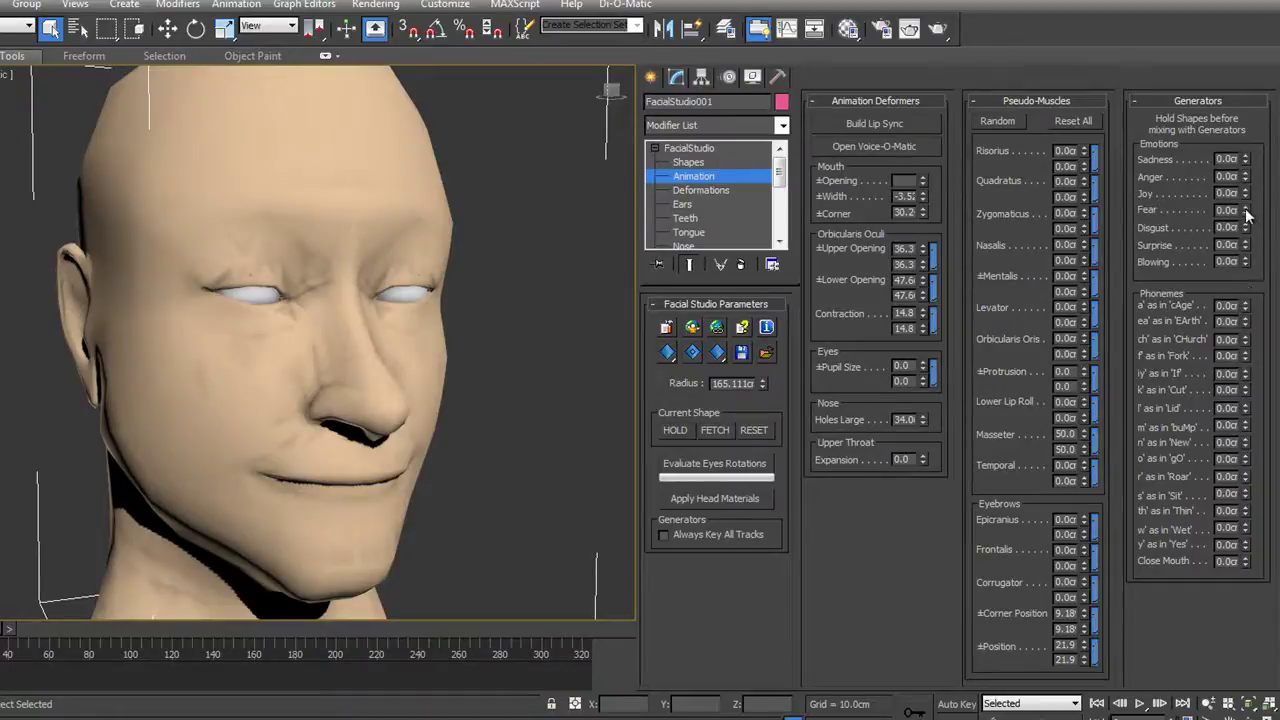
left_click_drag(1247, 215, 1258, 40)
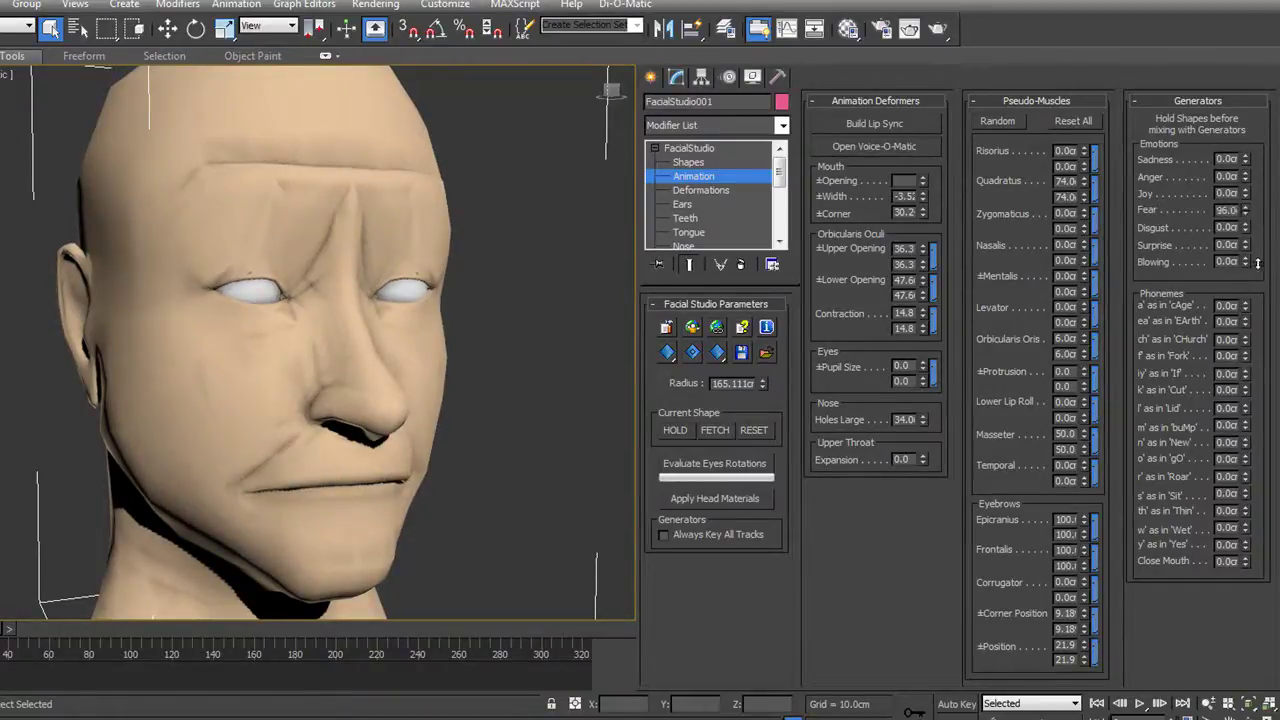
right_click(1258, 262)
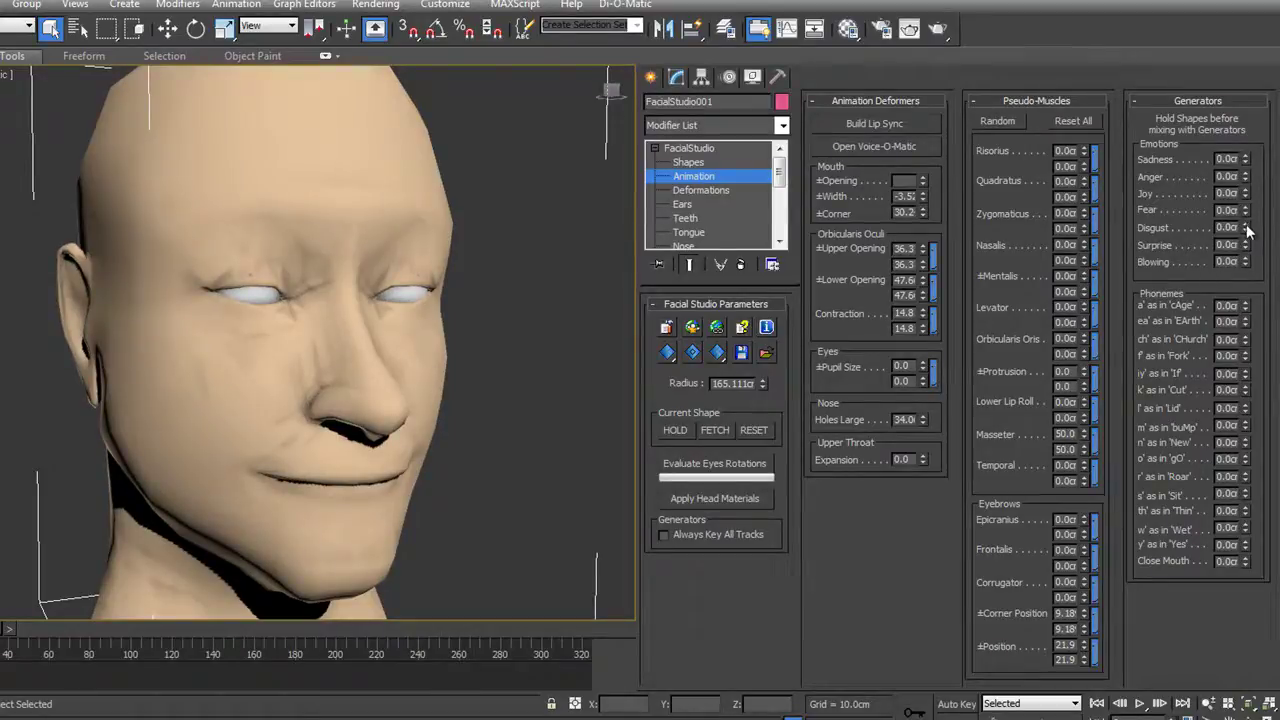
left_click_drag(1247, 229, 1245, 113)
right_click(1245, 113)
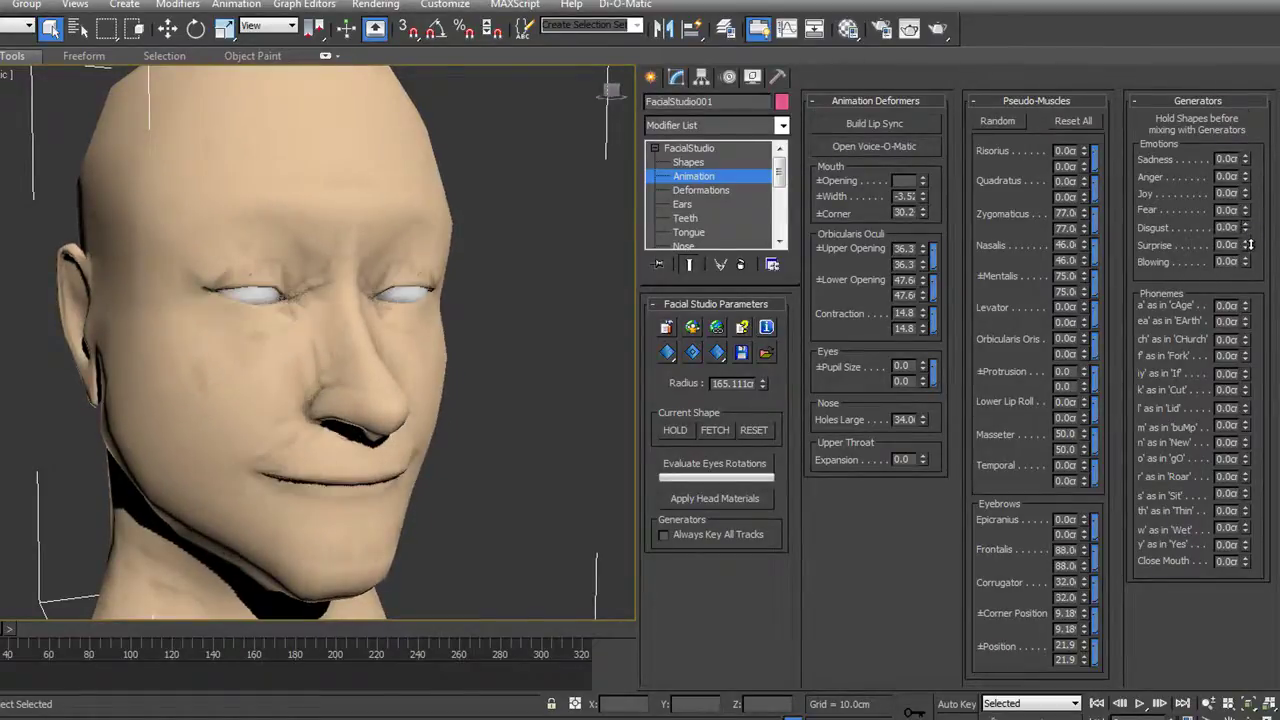
right_click(1246, 228)
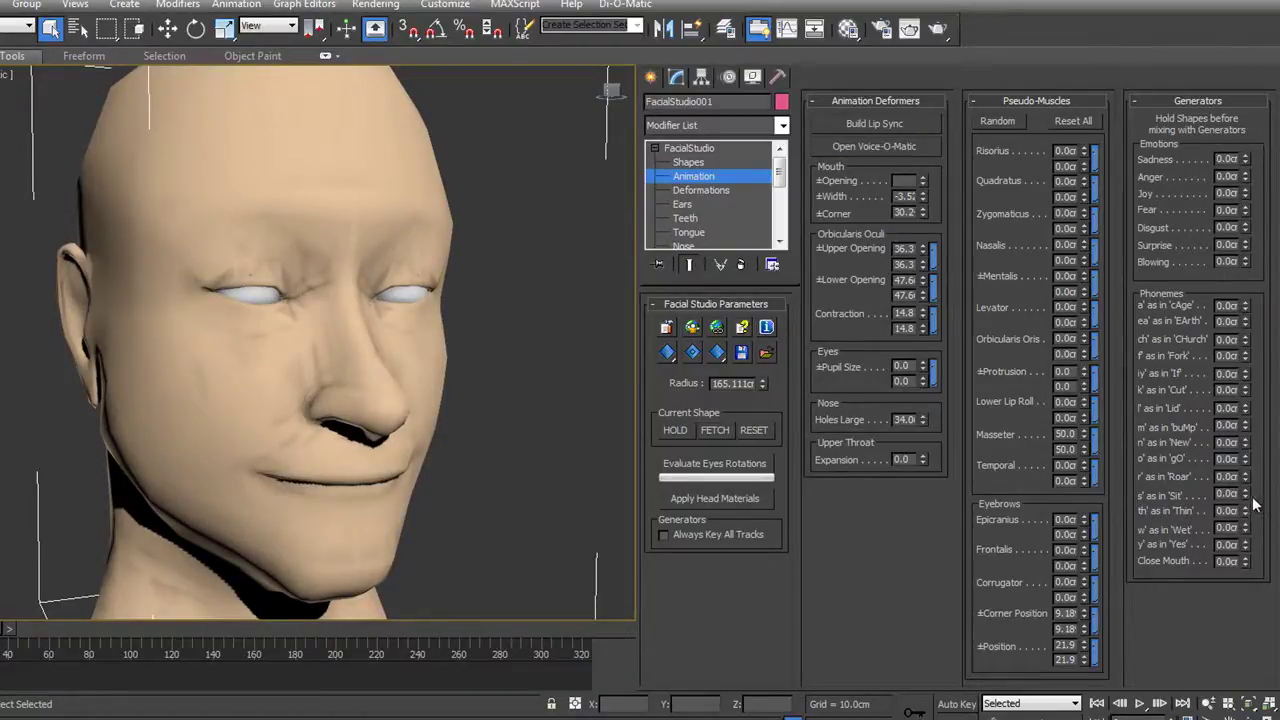
left_click_drag(1245, 494, 1240, 438)
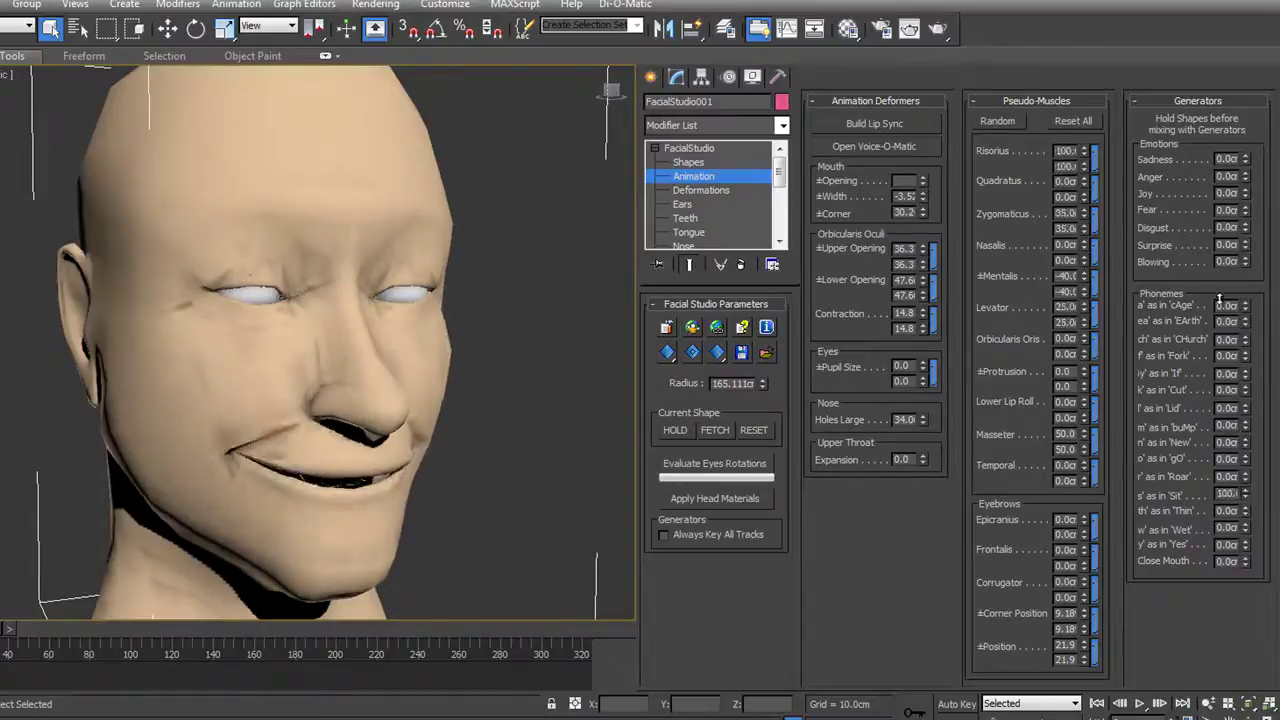
right_click(1245, 494)
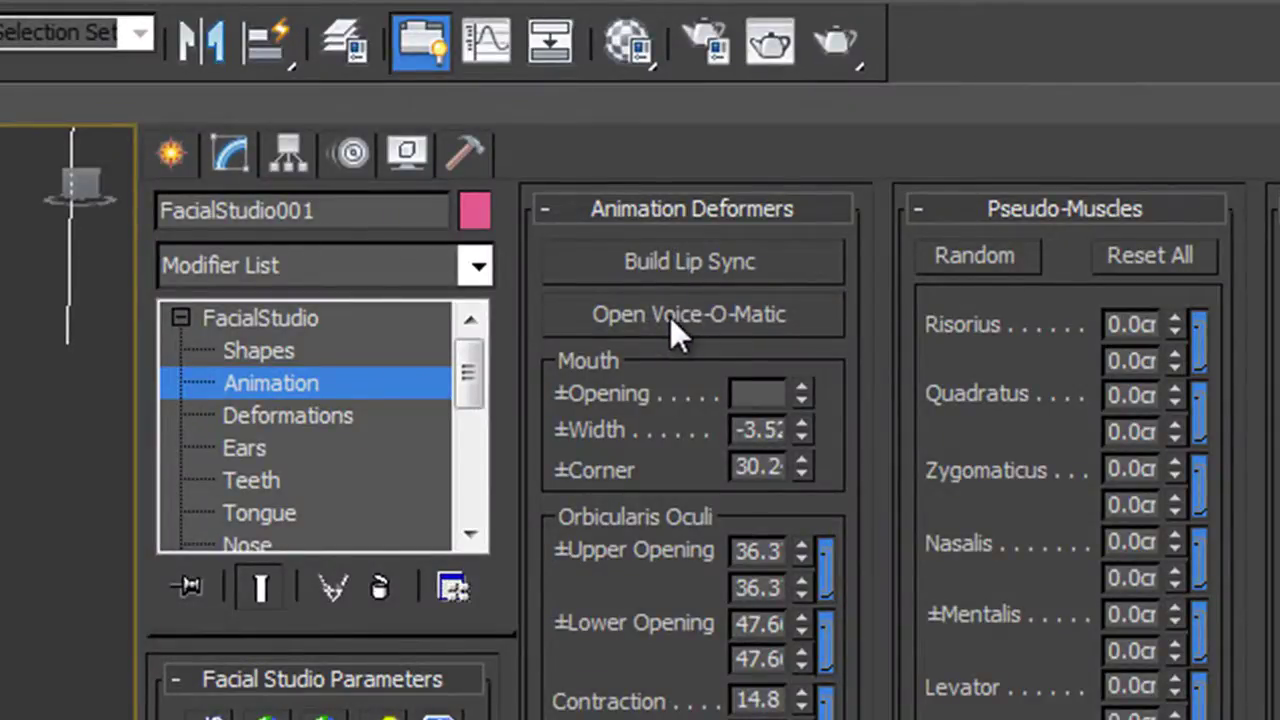
Step: Load AudioSample_Seahouses.wav in Voice-O-Matic as the active sound and match the scene length to it
left_click(670, 317)
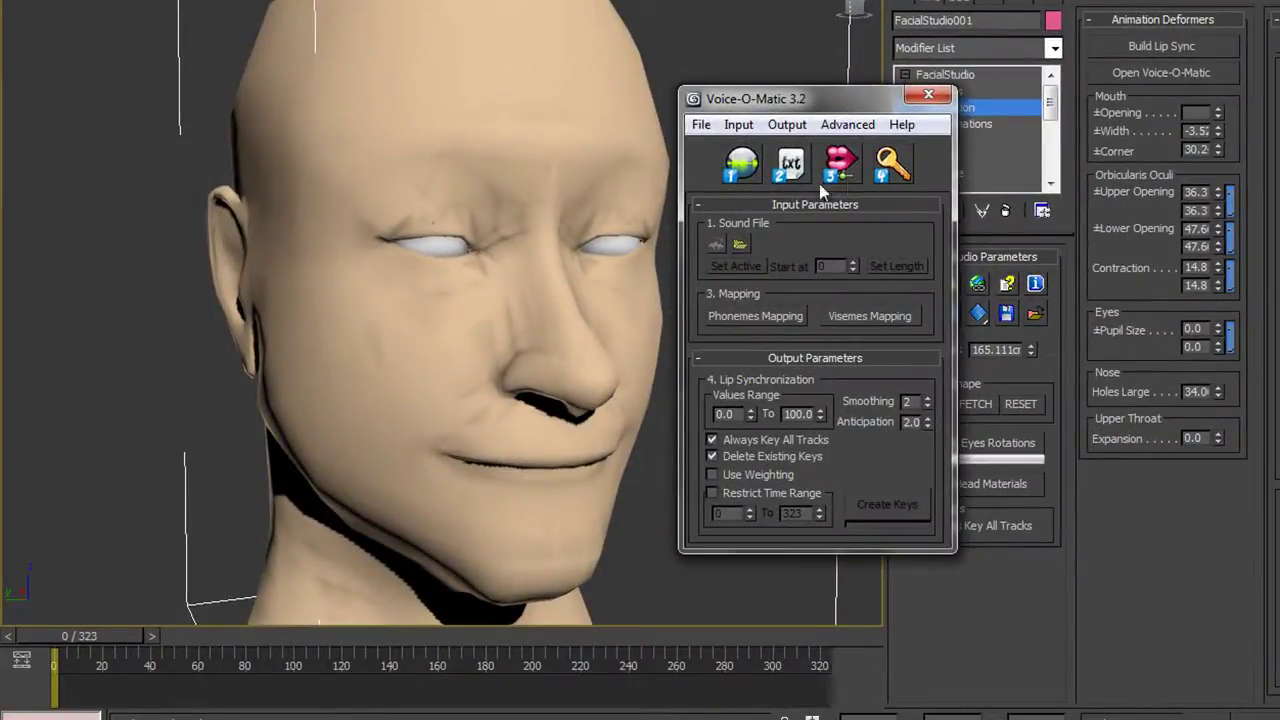
left_click(738, 172)
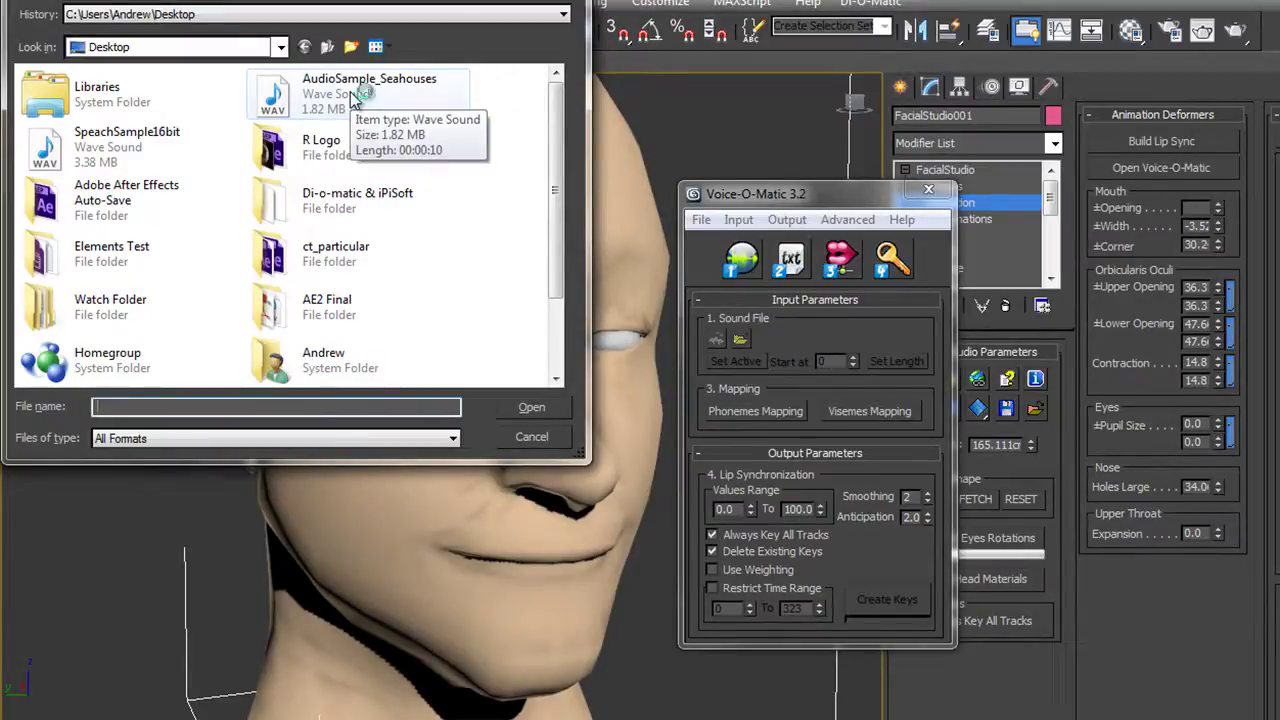
left_click(351, 95)
double_click(351, 95)
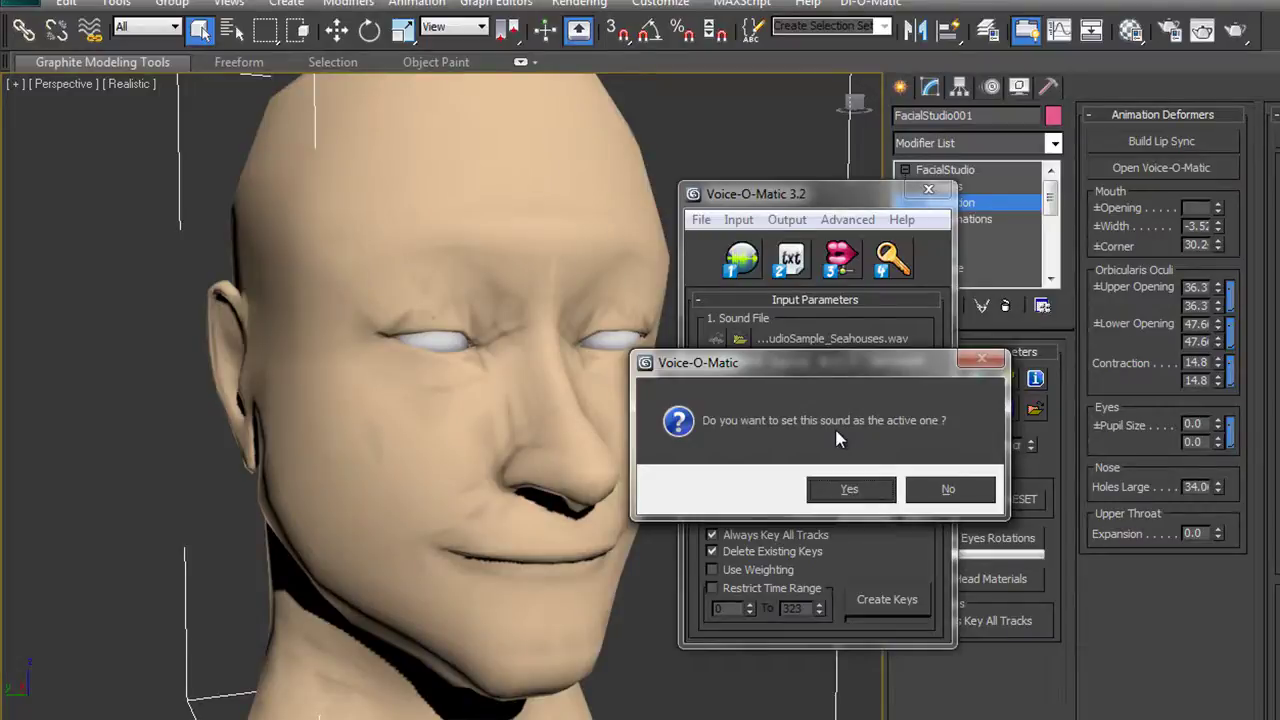
left_click(849, 489)
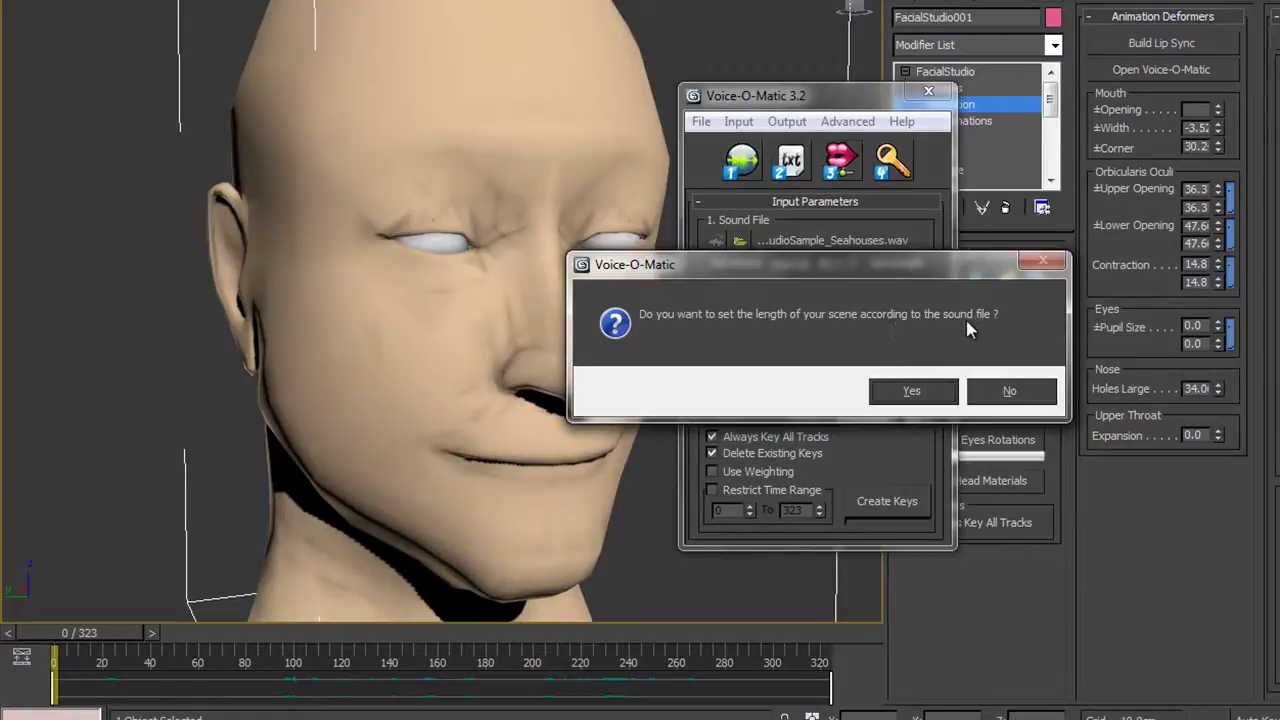
left_click(914, 395)
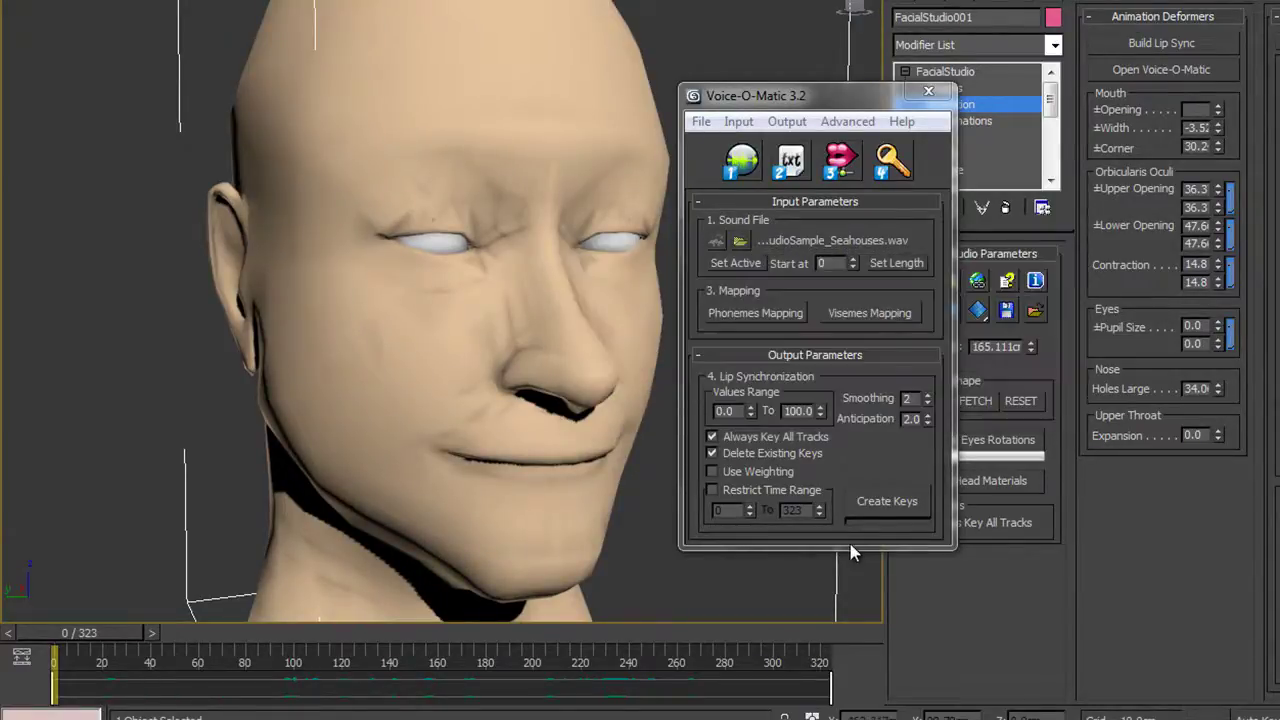
Step: Map the visemes and create Voice-O-Matic lip-sync keys from the sound, moving the dialog aside
left_click(838, 166)
left_click(900, 168)
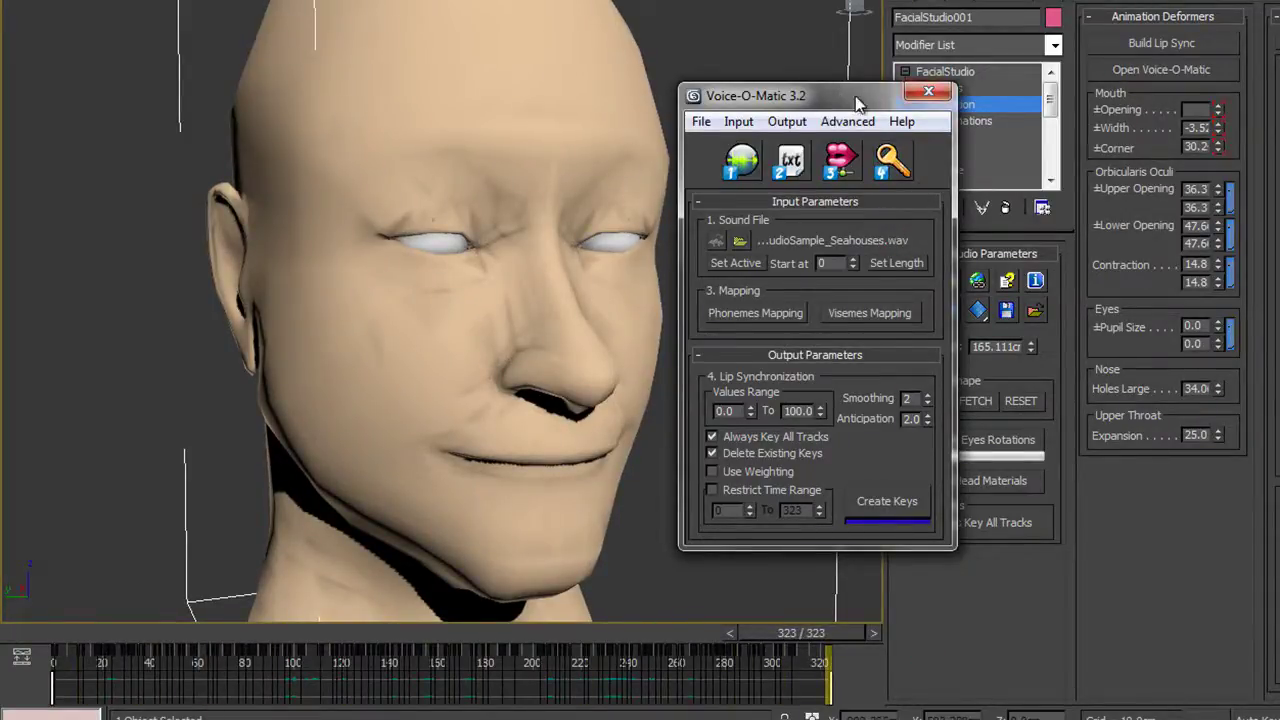
left_click_drag(895, 96, 1140, 29)
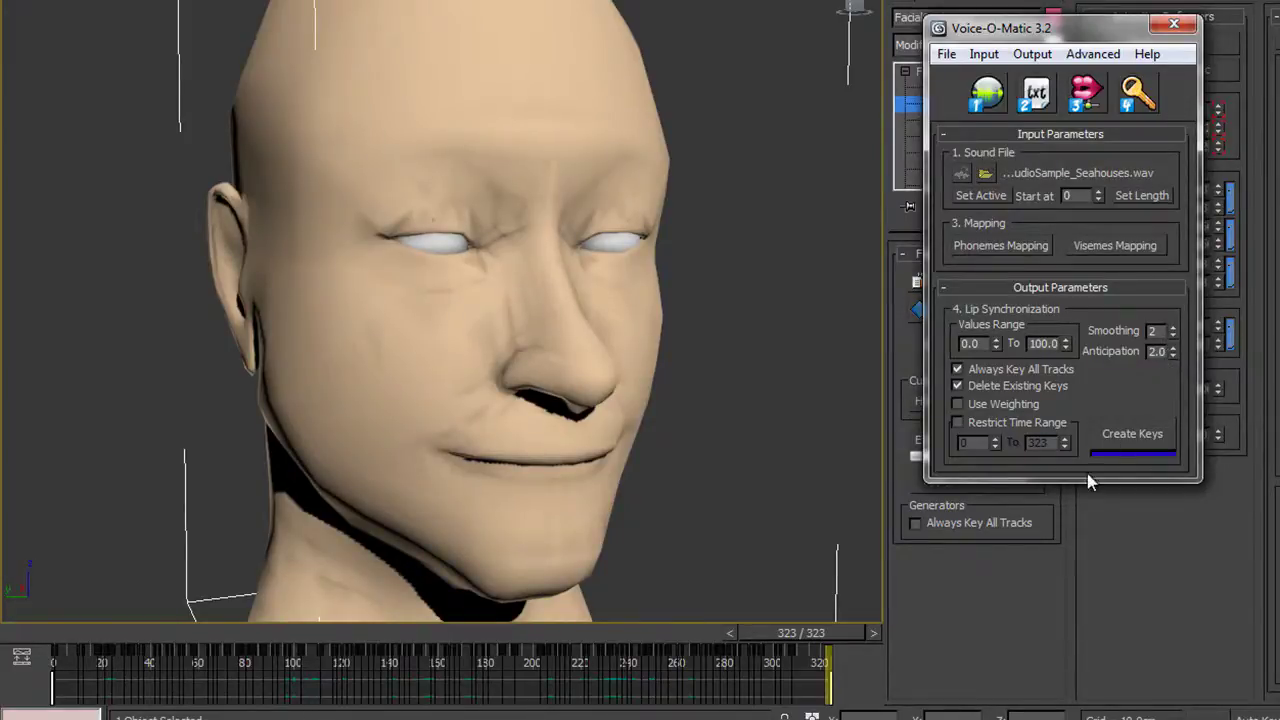
Step: Return to frame 0 and play back the 323-frame lip-sync animation
key("Home")
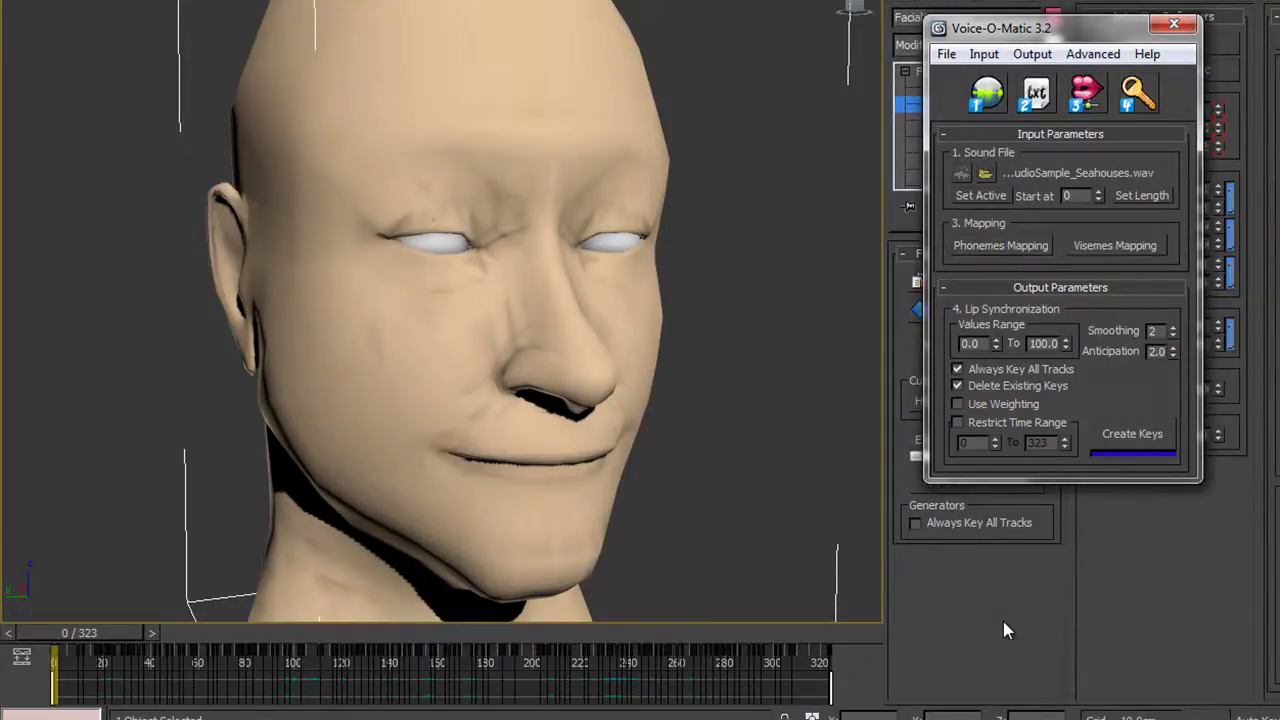
key("/")
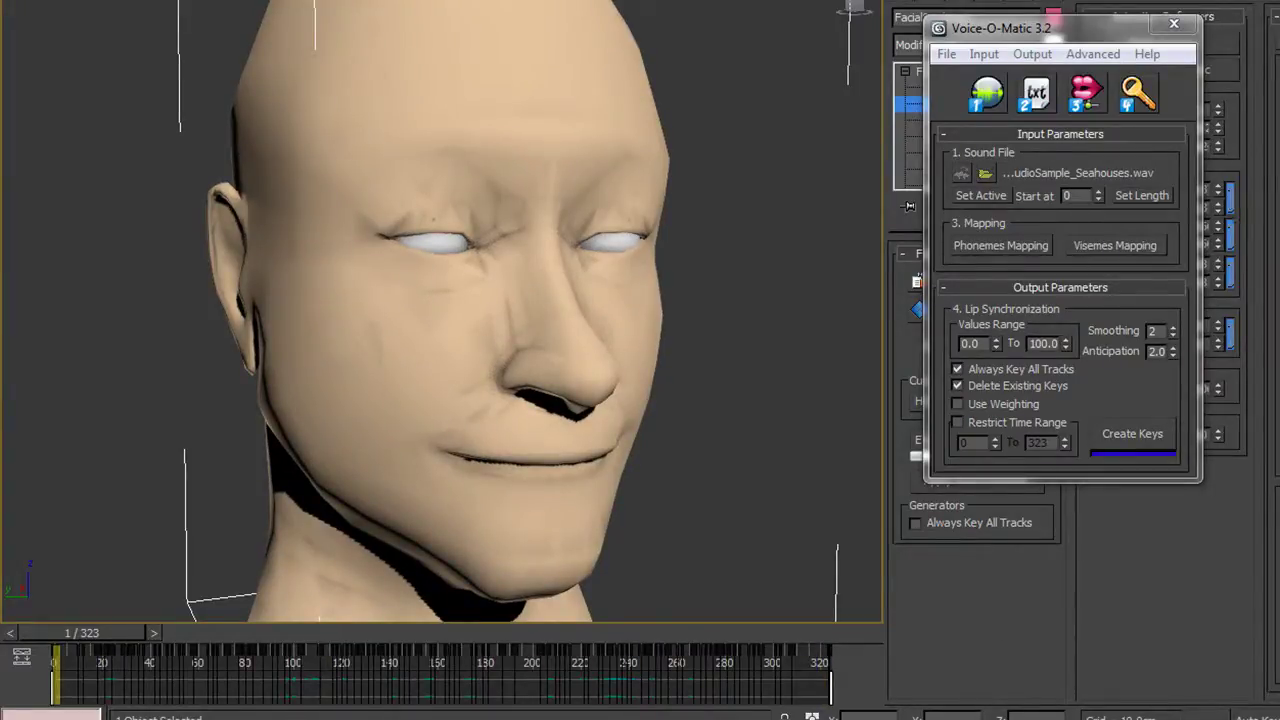
Step: Render the textured head at the current frame with Shift+Q
key("shift+q")
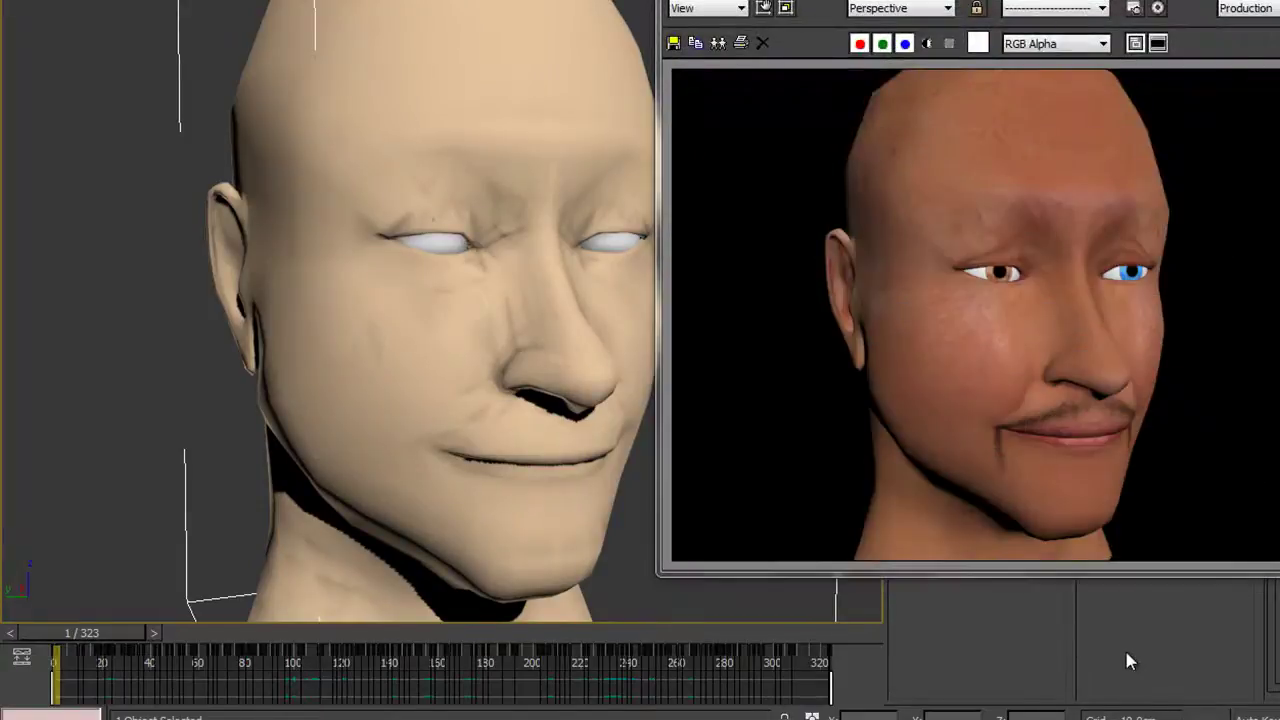